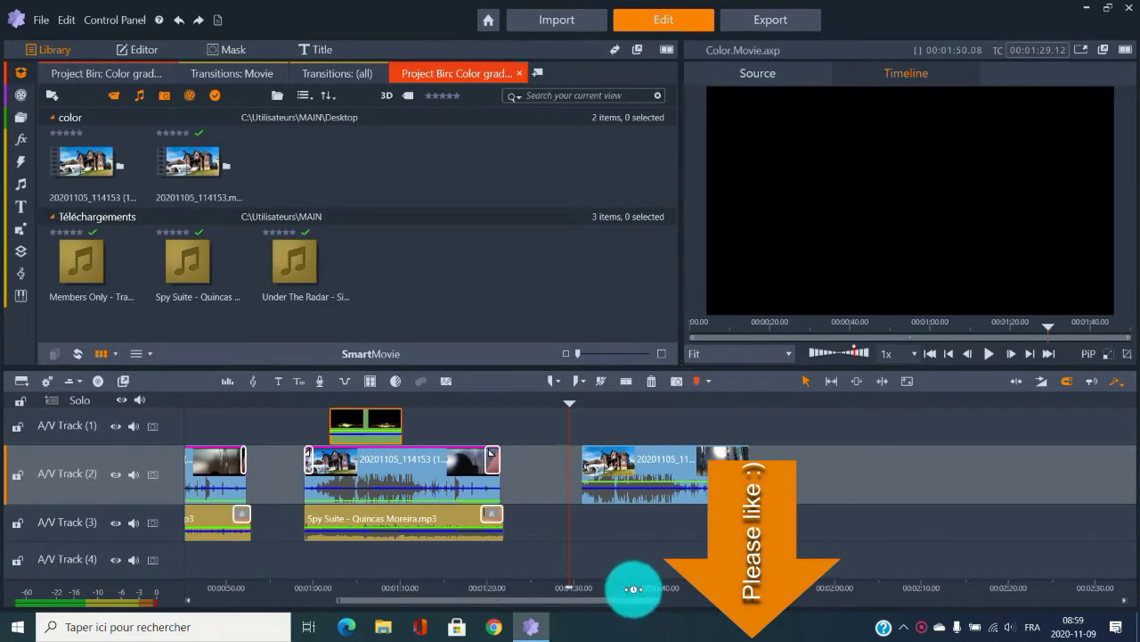
Step: Crop the upper and lower edges of the last 20201105_114153.mp4 clip in the preview to create cinematic black bars
scroll(632, 588, up, 4)
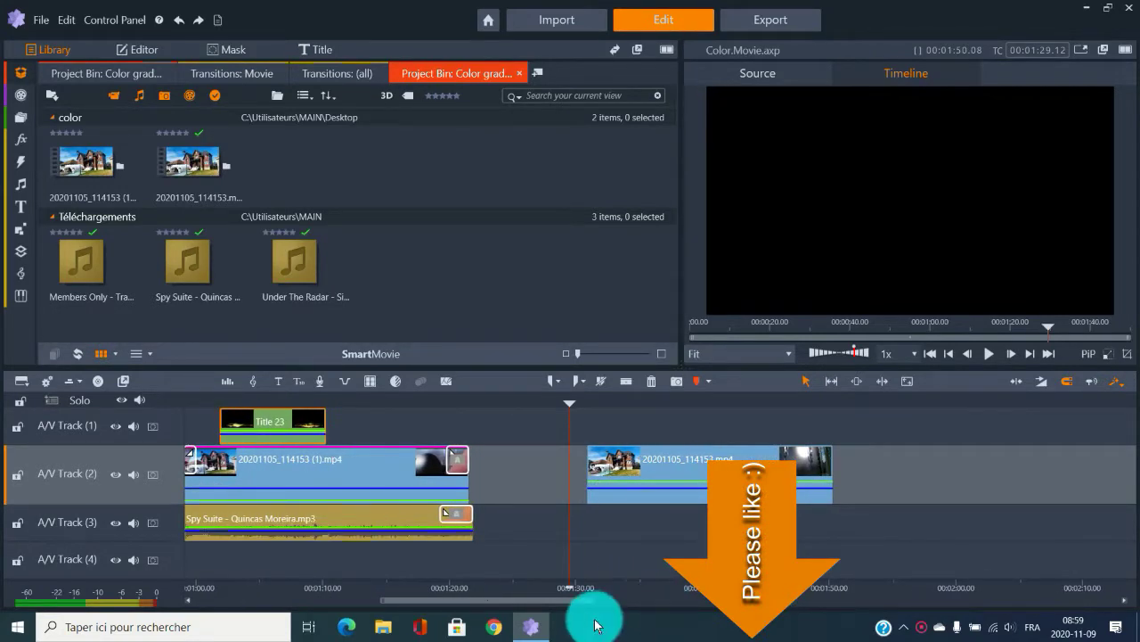
drag(535, 599, 605, 594)
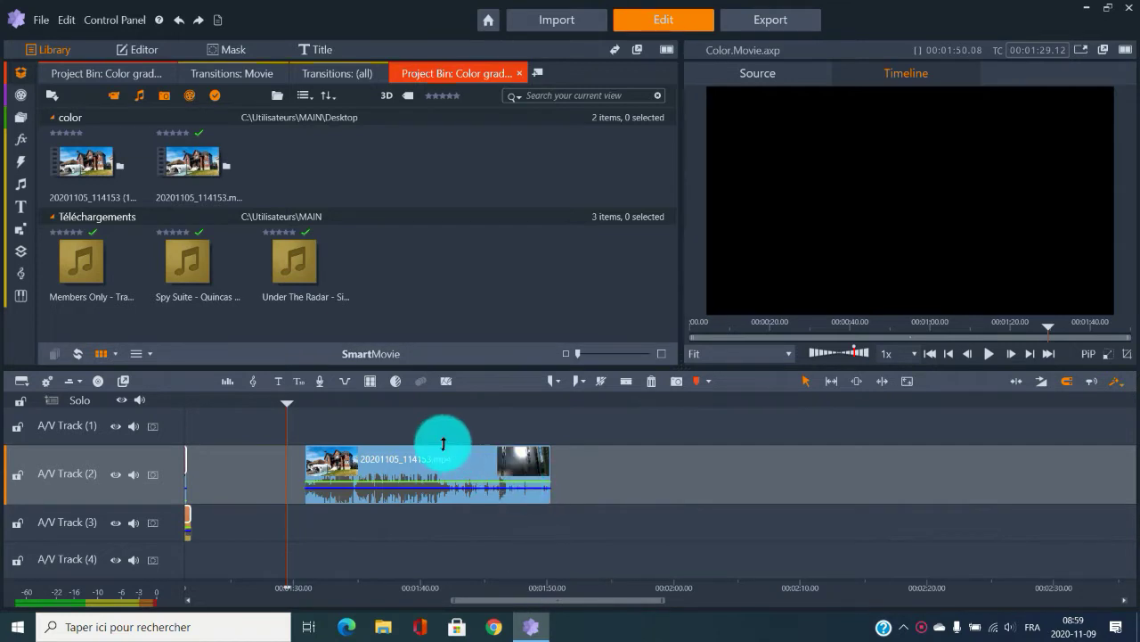
click(314, 398)
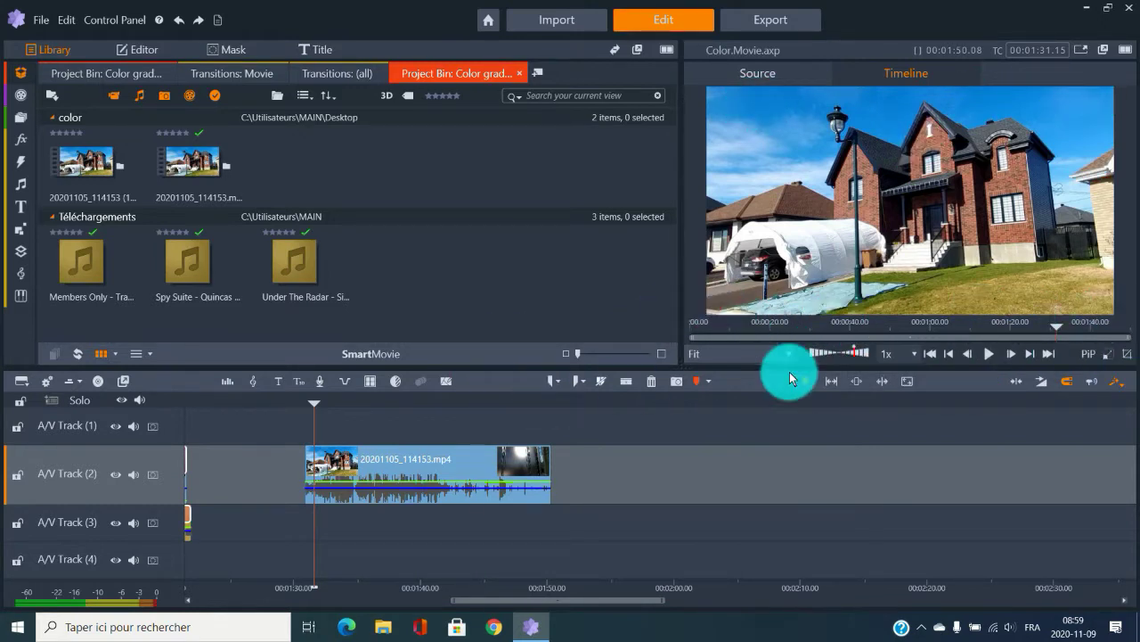
click(1128, 354)
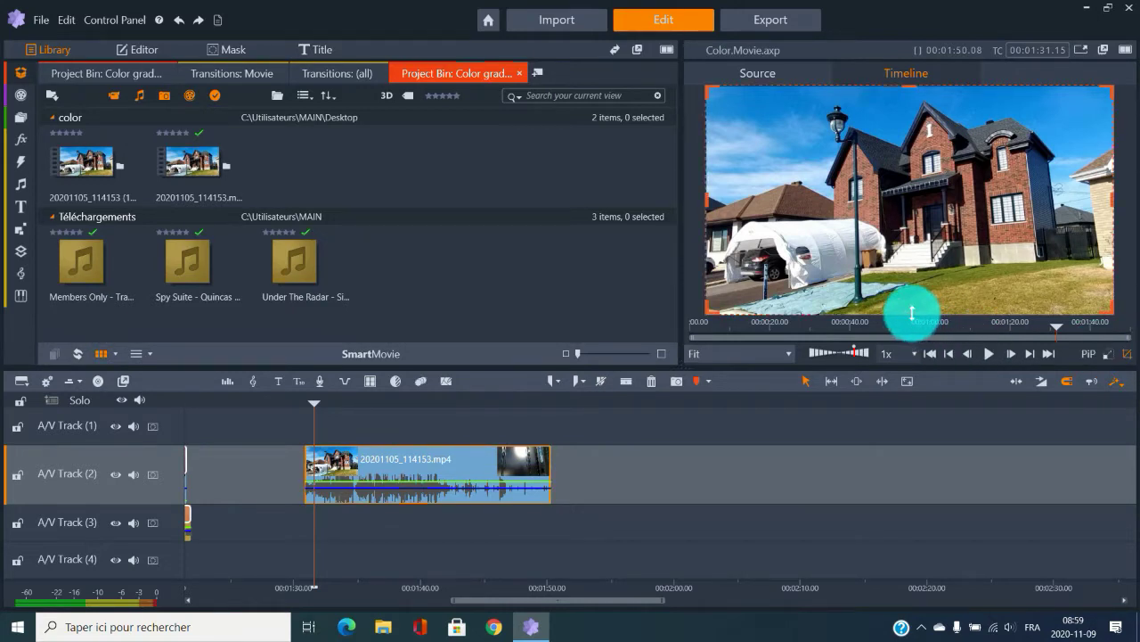
drag(911, 308, 912, 293)
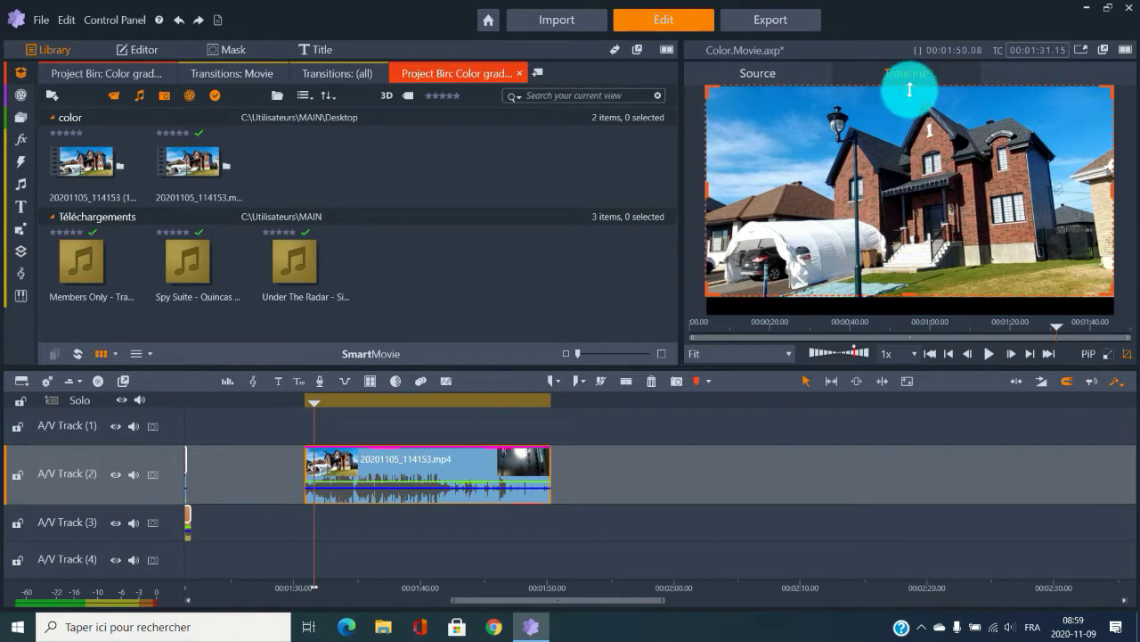
drag(908, 89, 907, 106)
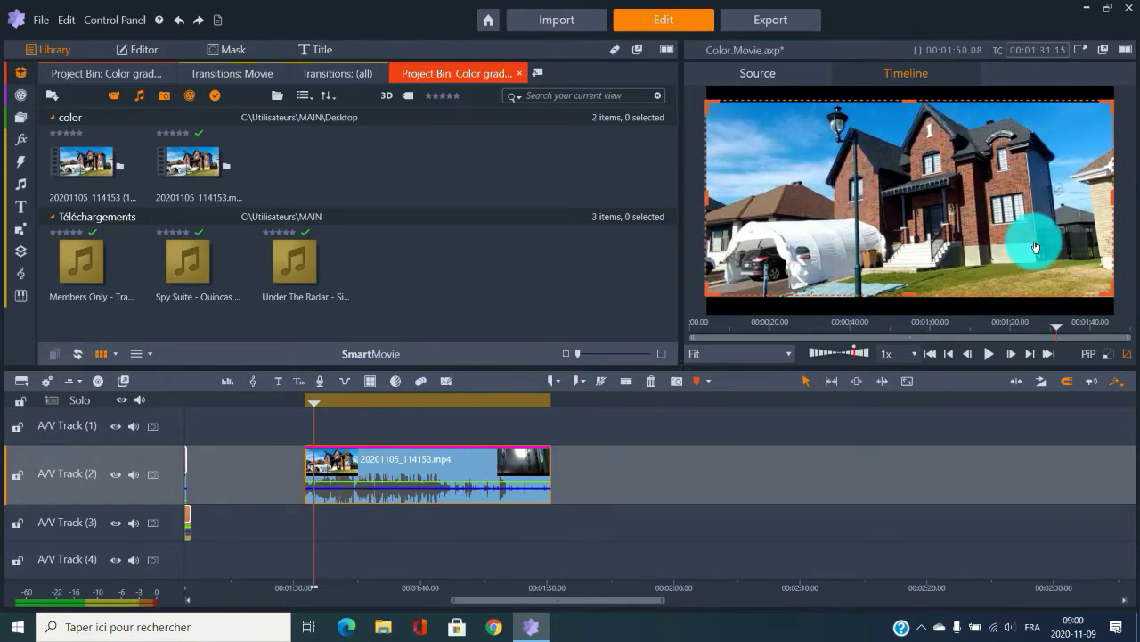
click(1127, 352)
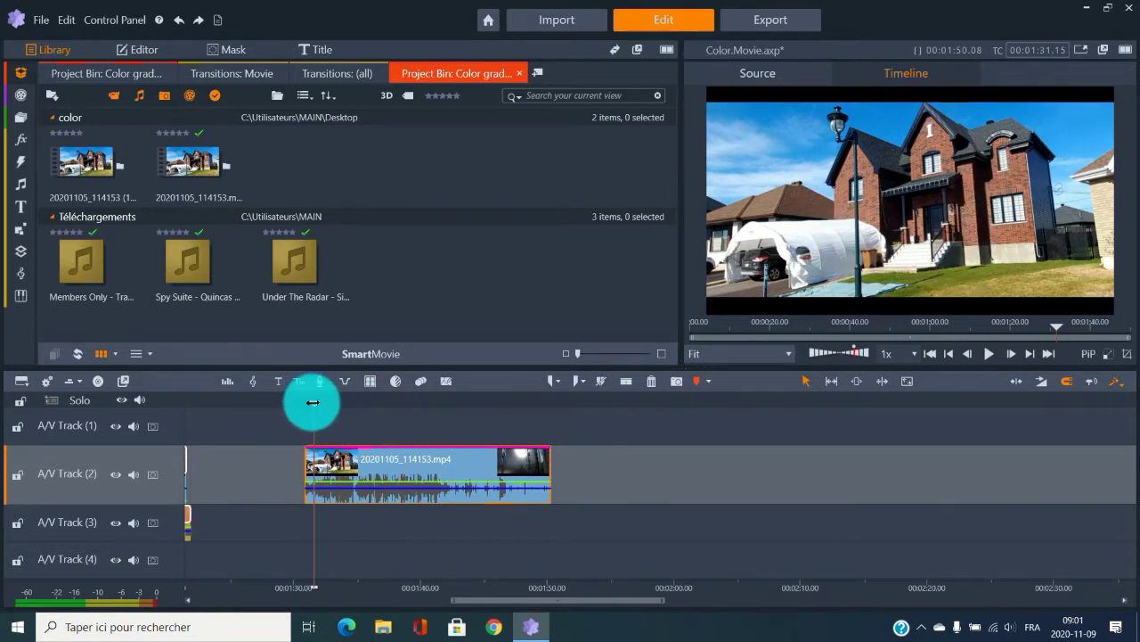
Step: Open the clip's Basic color grading settings, with the playhead at 00:01:32.04, and review the white balance and tone controls
drag(312, 401, 321, 429)
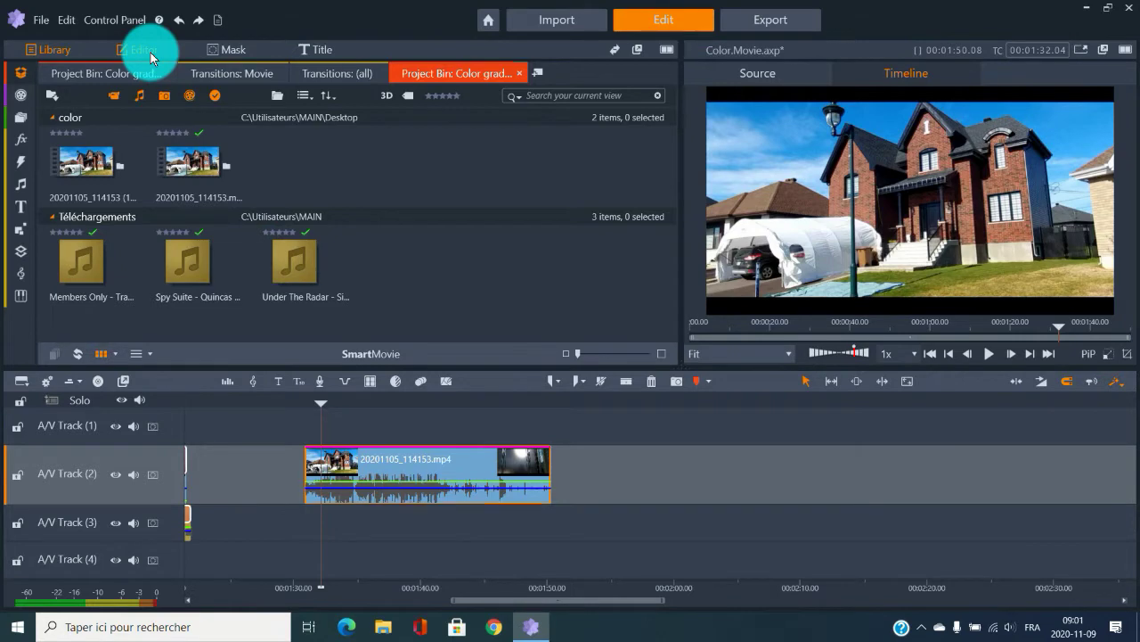
click(142, 50)
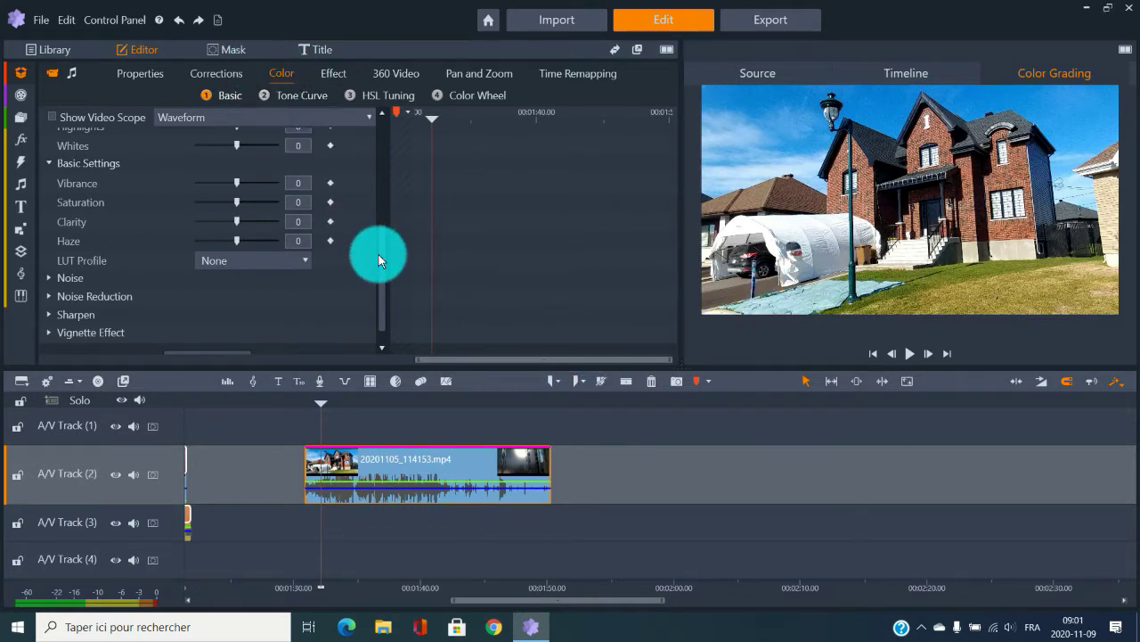
drag(382, 241, 376, 171)
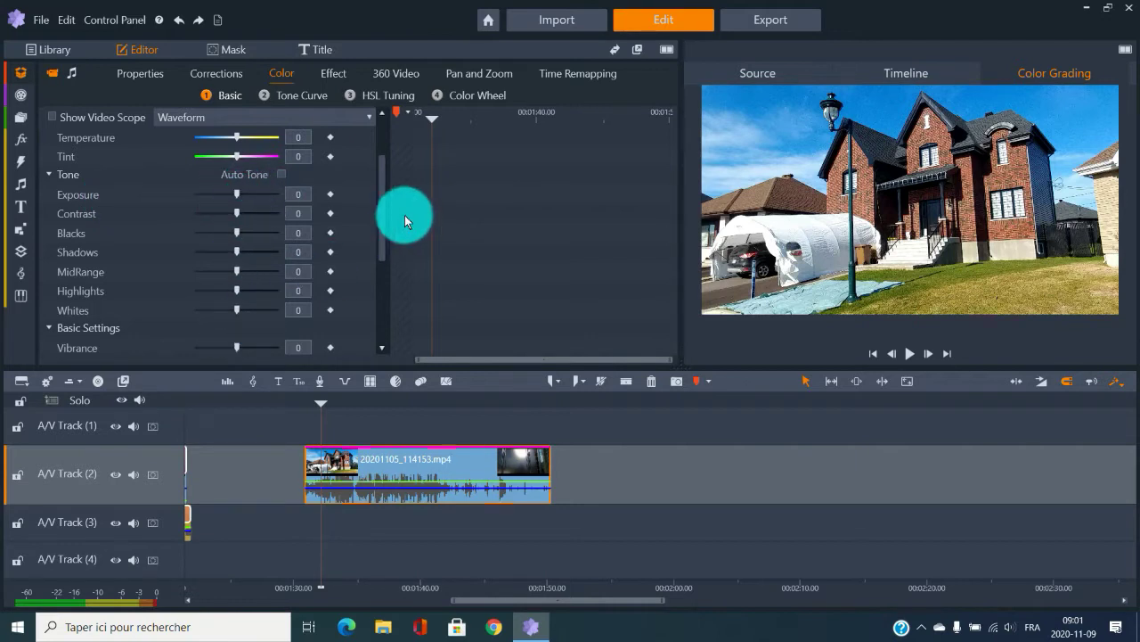
drag(382, 232, 382, 211)
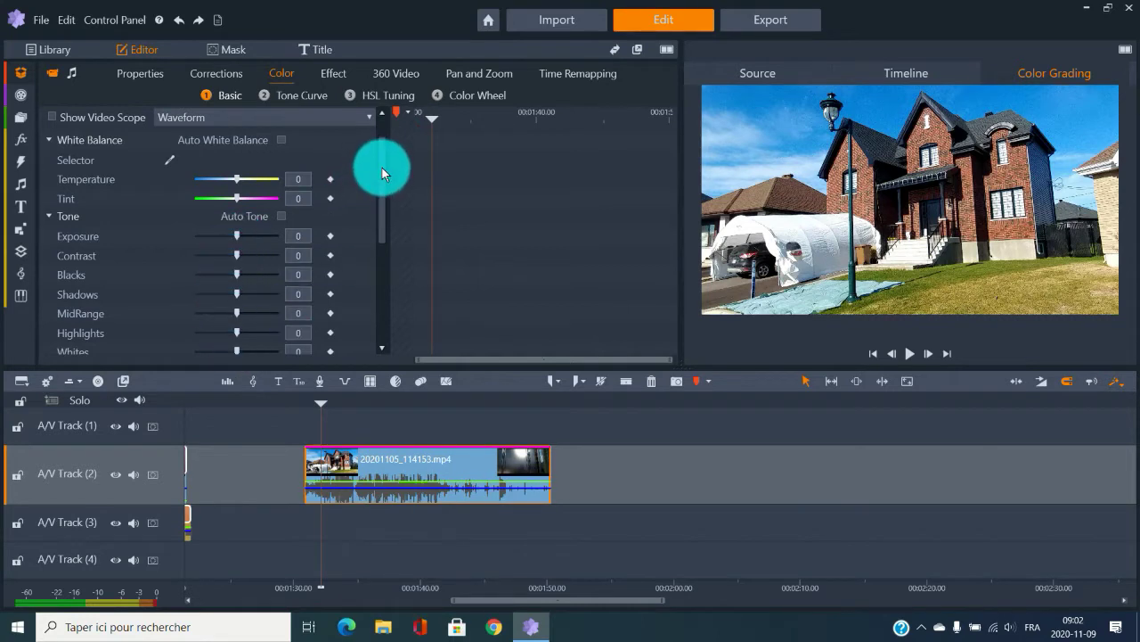
scroll(383, 167, up, 1)
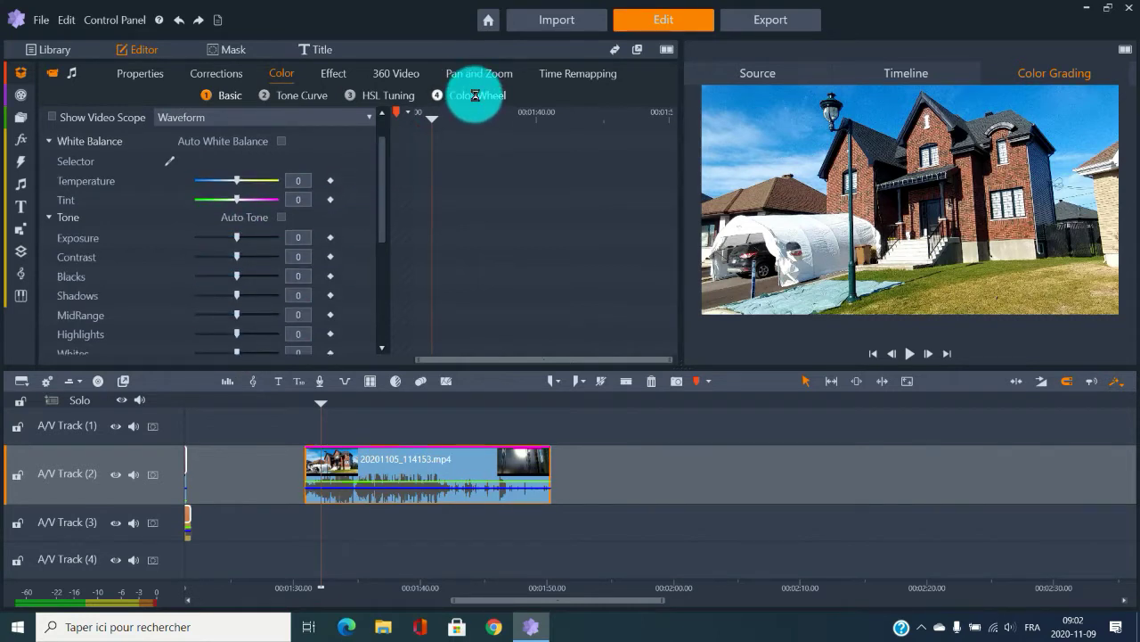
Step: Try shifting the clip's overall hue toward orange with the Color Shift wheel and return it to neutral
click(474, 96)
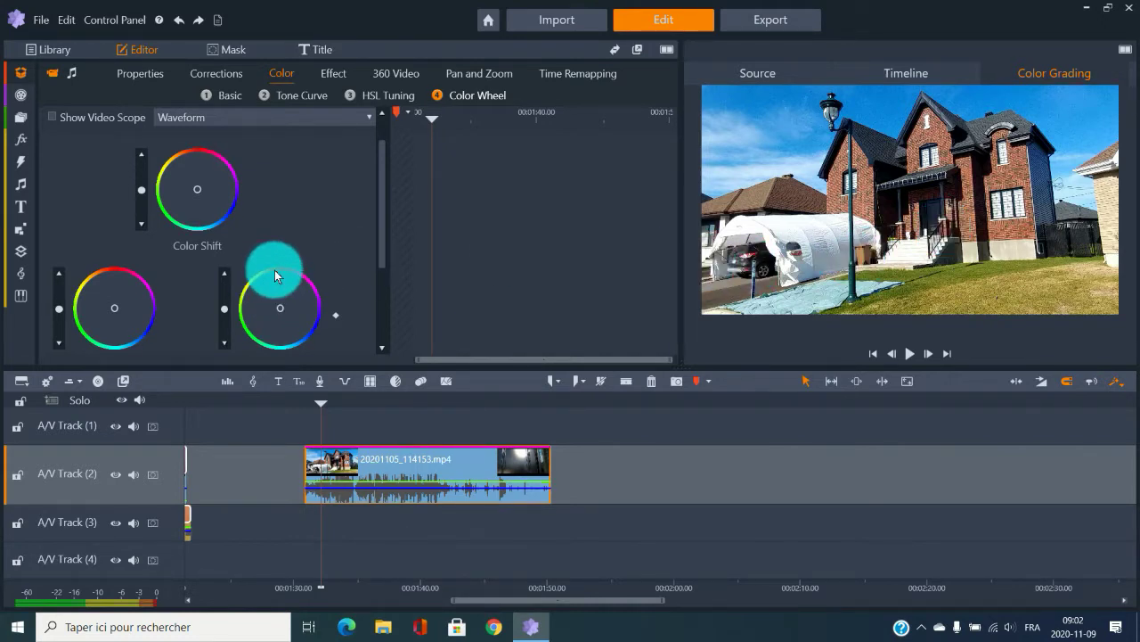
click(198, 188)
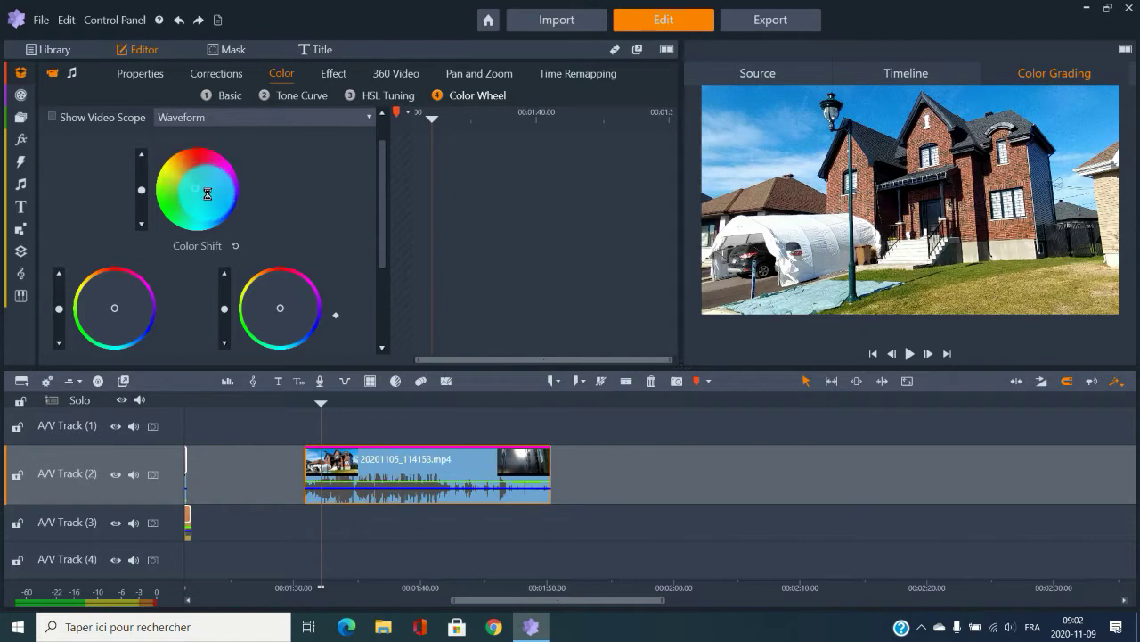
drag(206, 193, 202, 182)
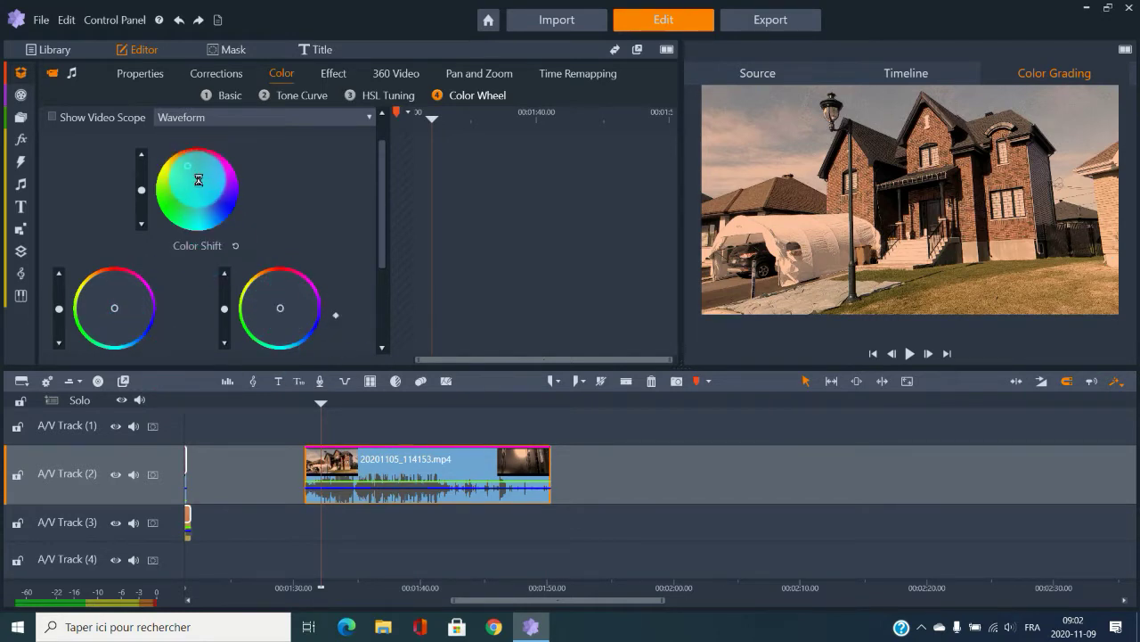
mouse_move(194, 169)
mouse_down()
mouse_move(199, 197)
mouse_move(217, 194)
mouse_move(201, 190)
mouse_up()
Step: Try different contrast values in the clip's Basic tone settings and set the contrast back to 0
click(230, 93)
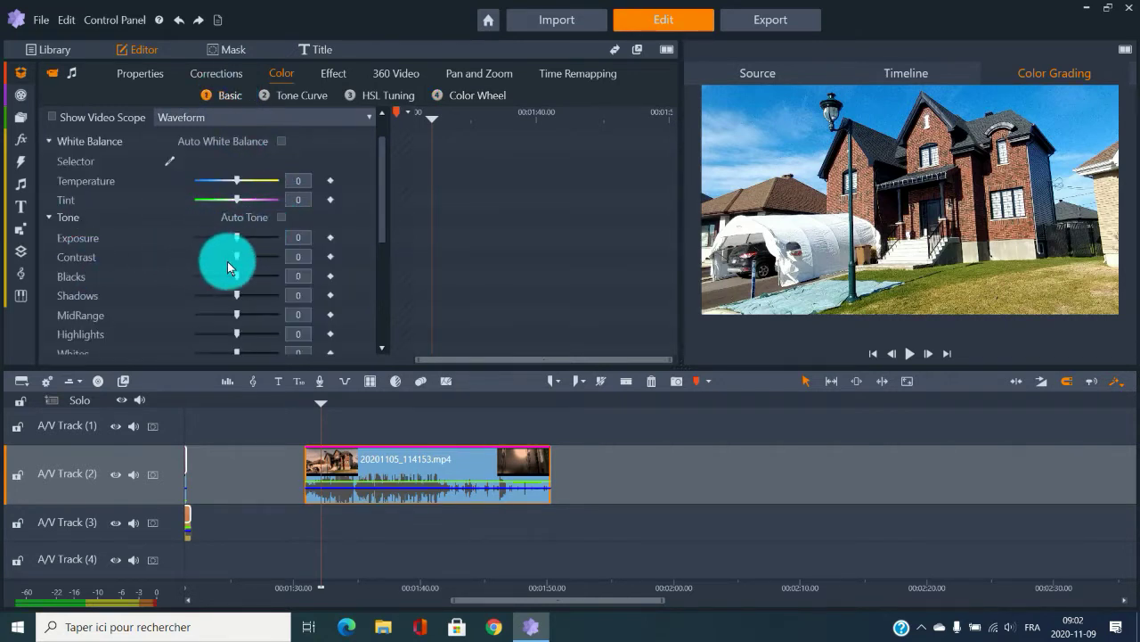
drag(383, 198, 383, 202)
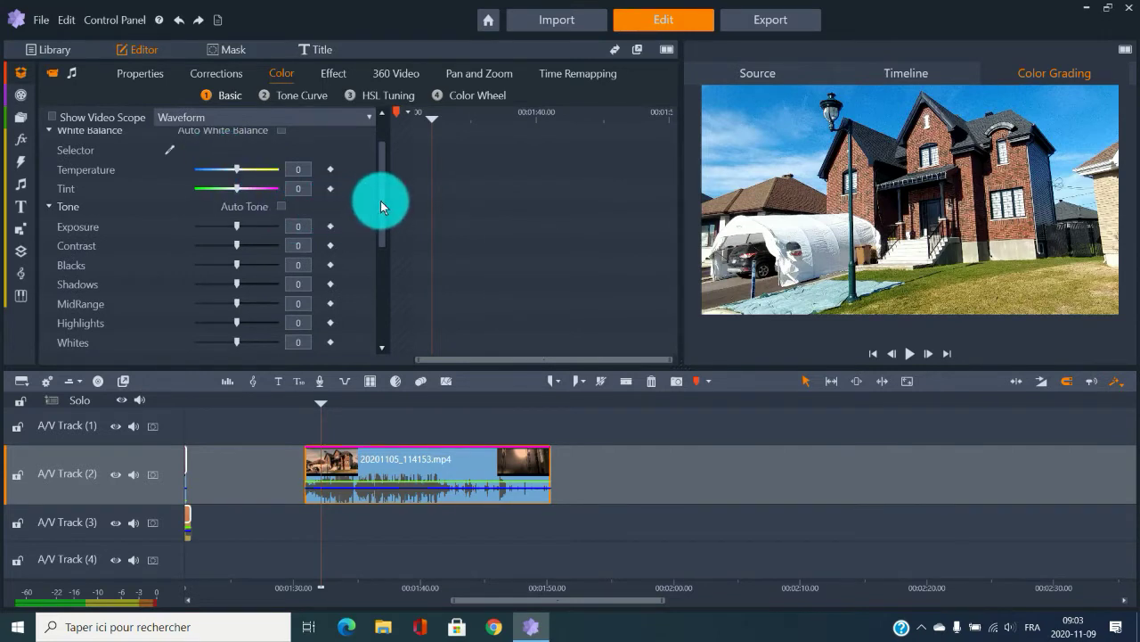
drag(381, 200, 348, 217)
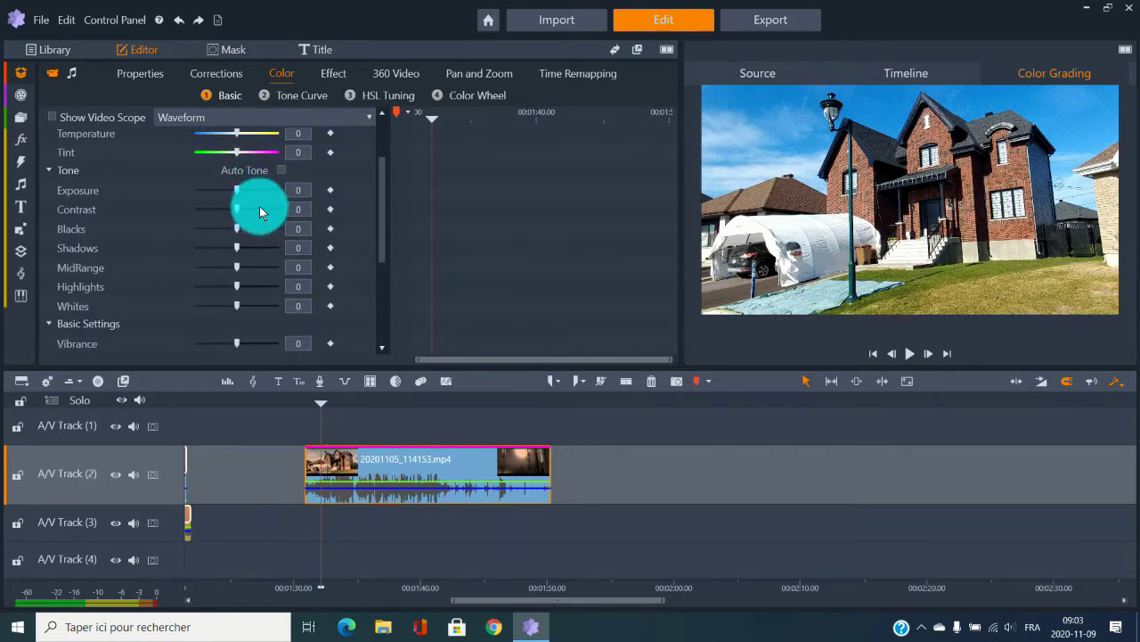
drag(265, 206, 233, 229)
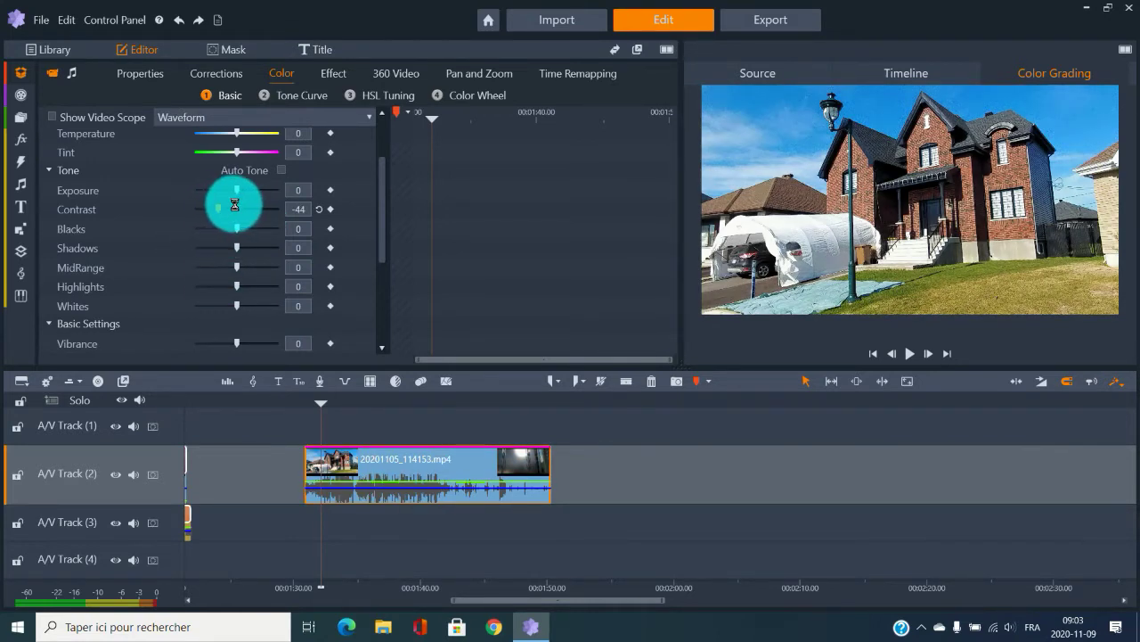
click(237, 207)
drag(239, 205, 254, 210)
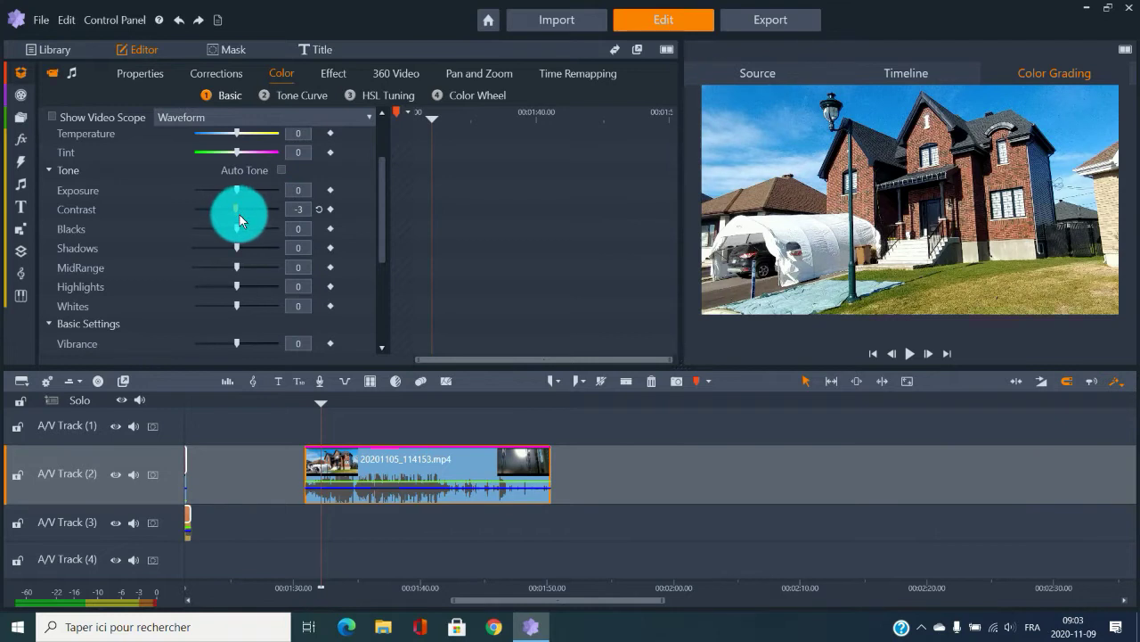
click(299, 209)
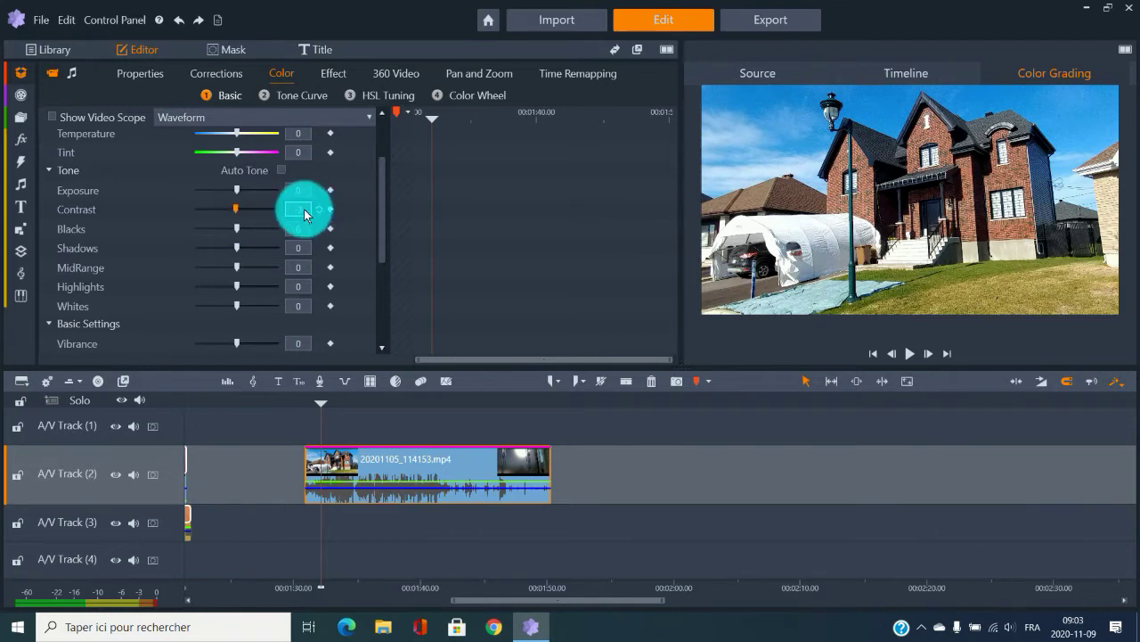
click(238, 210)
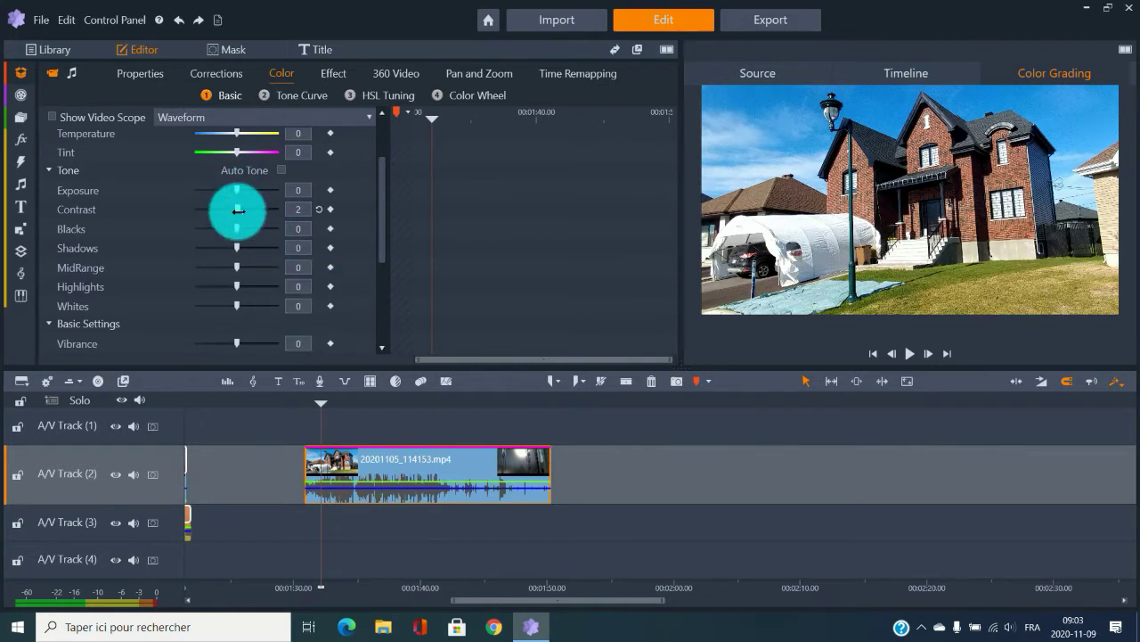
click(238, 210)
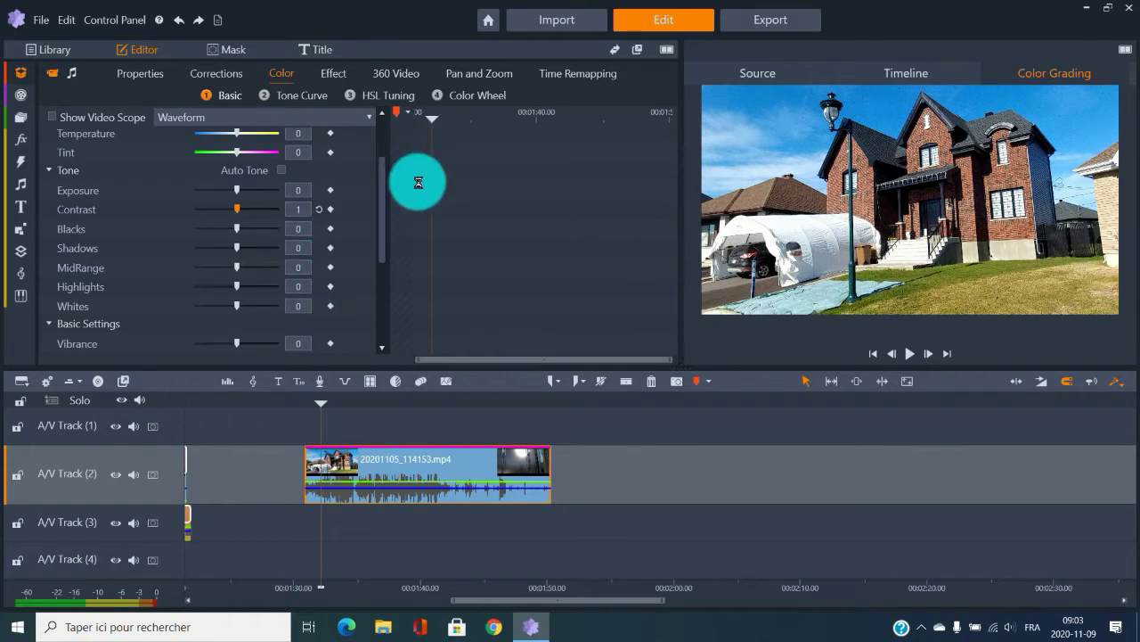
click(300, 210)
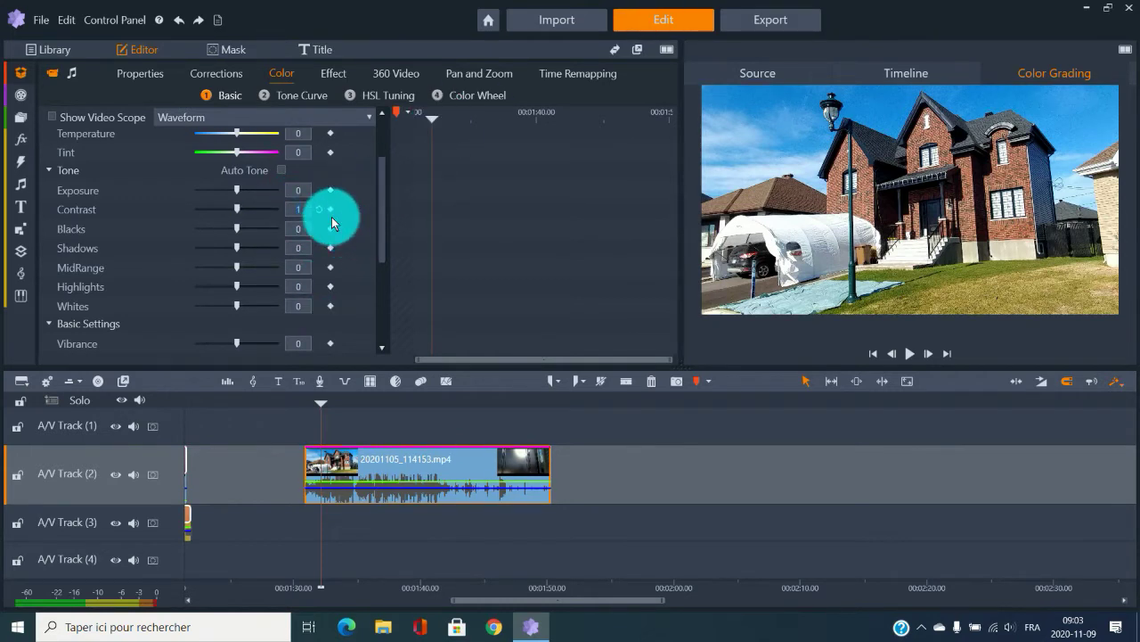
key(Return)
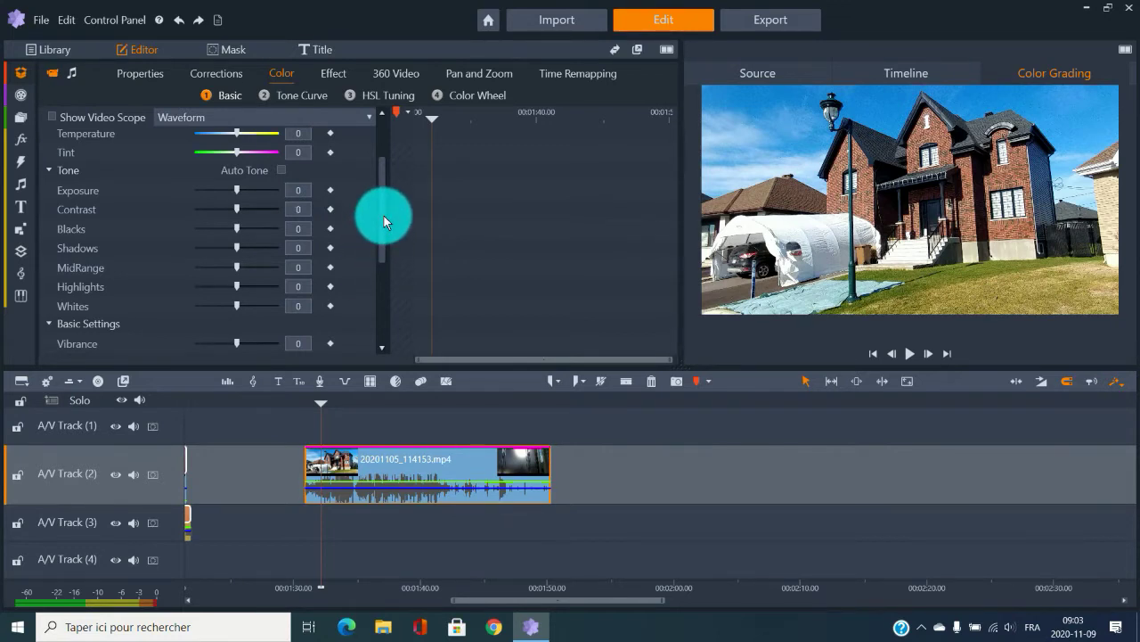
Step: Apply the Hollywood LUT profile to the clip and preview the graded footage on the timeline
scroll(384, 219, down, 4)
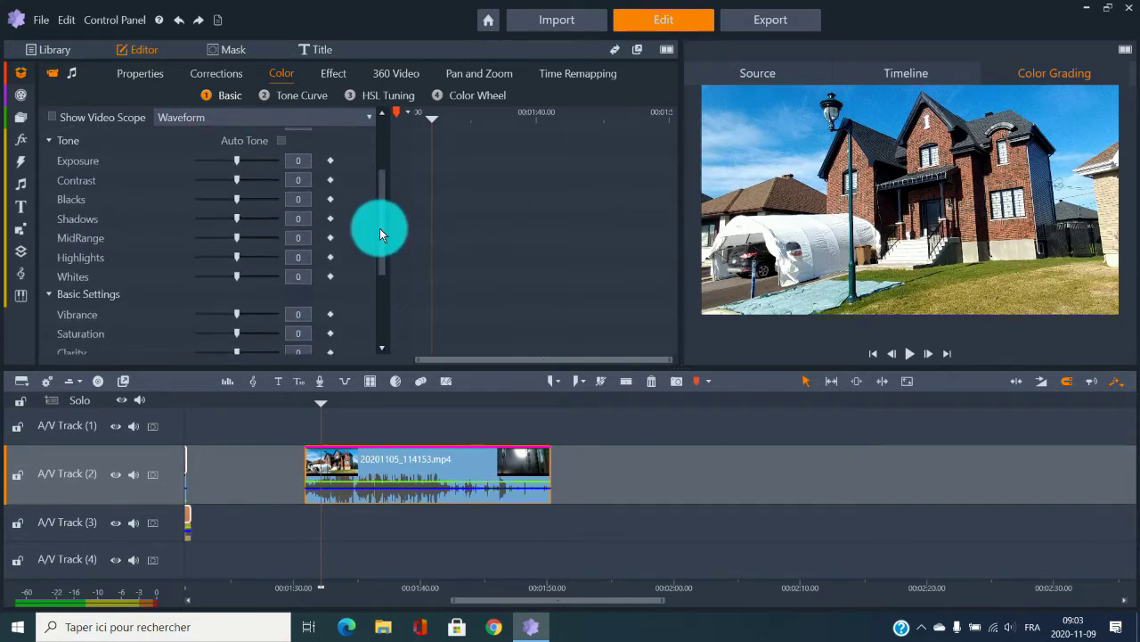
drag(377, 255, 380, 284)
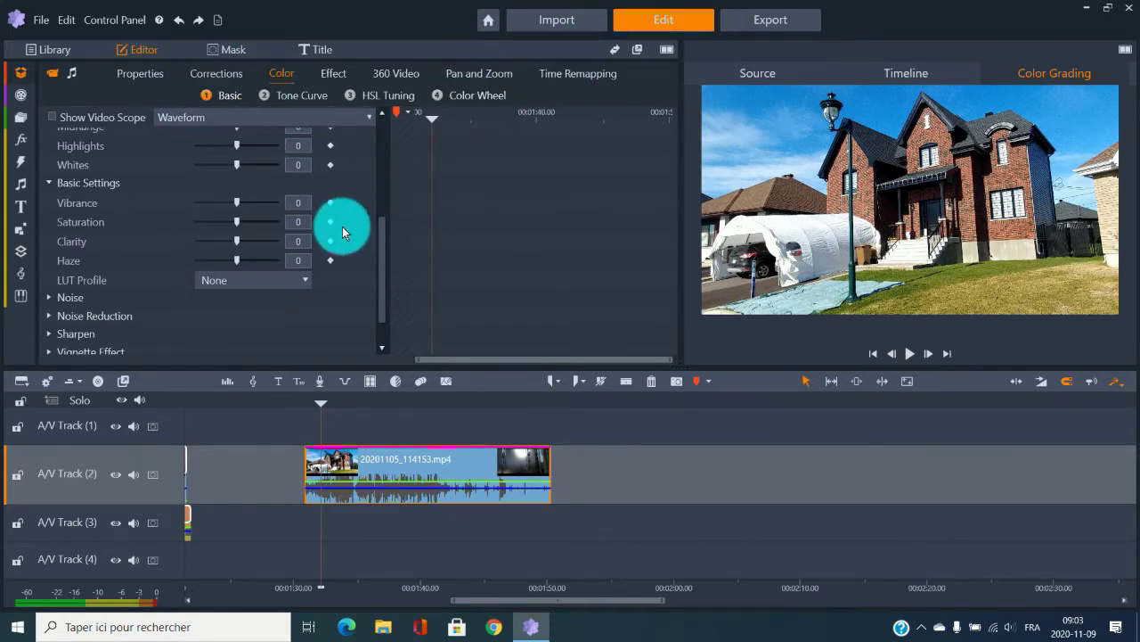
click(305, 281)
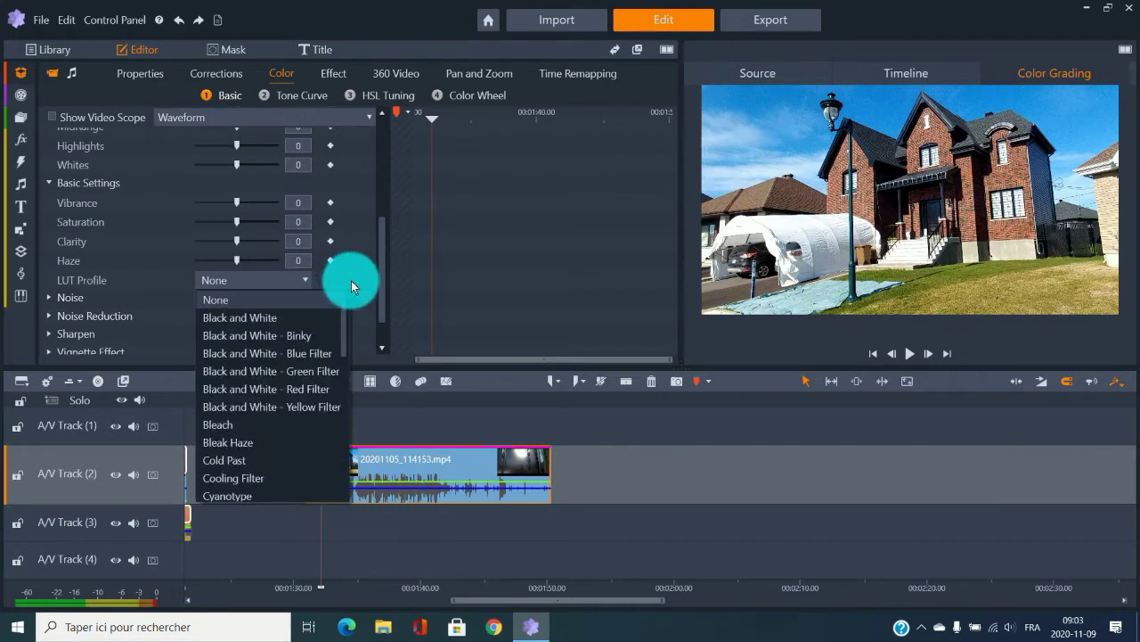
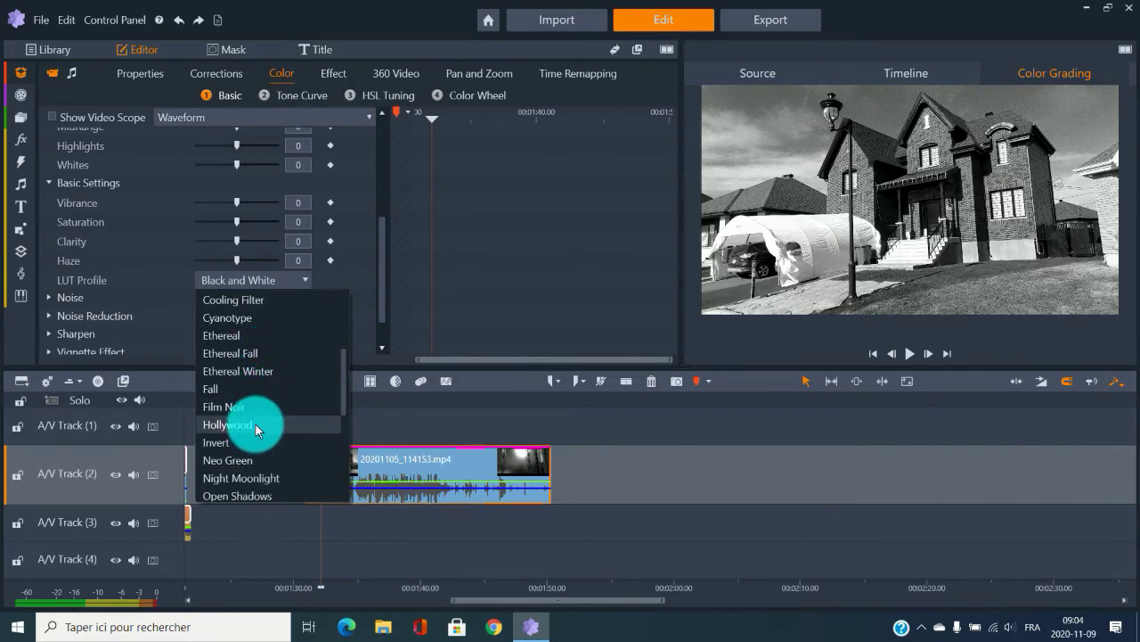
click(242, 422)
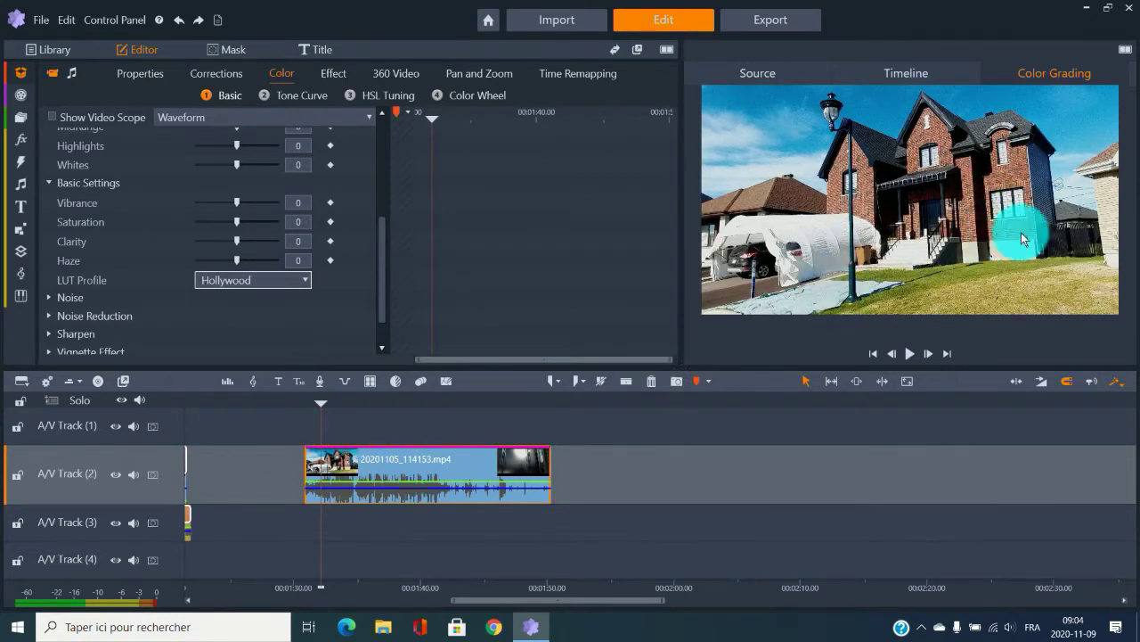
mouse_move(333, 410)
mouse_down()
mouse_move(317, 405)
mouse_move(335, 404)
mouse_up()
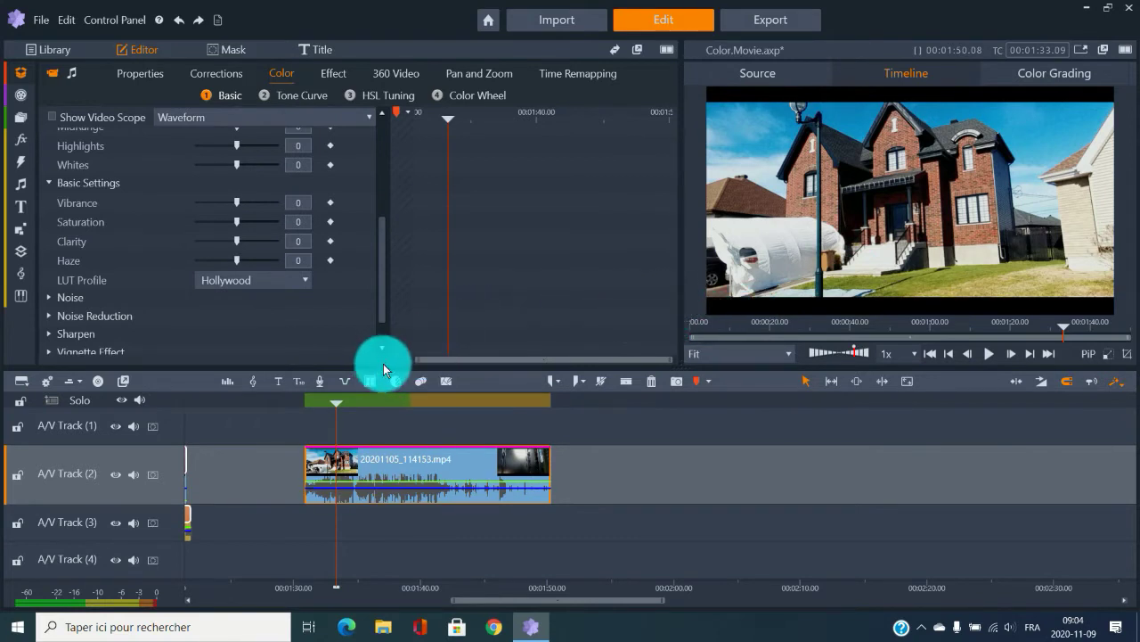
click(299, 405)
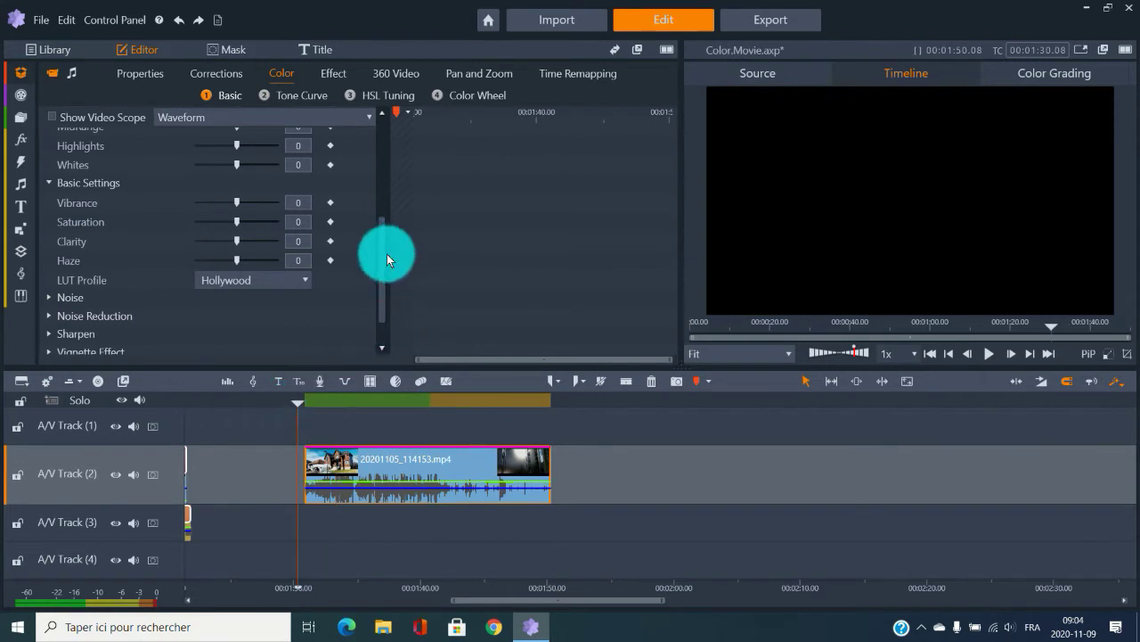
Step: Add another copy of 20201105_114153.mp4 from the color project bin to A/V Track (2), at about 00:01:55, and place the playhead over it
click(21, 72)
click(21, 93)
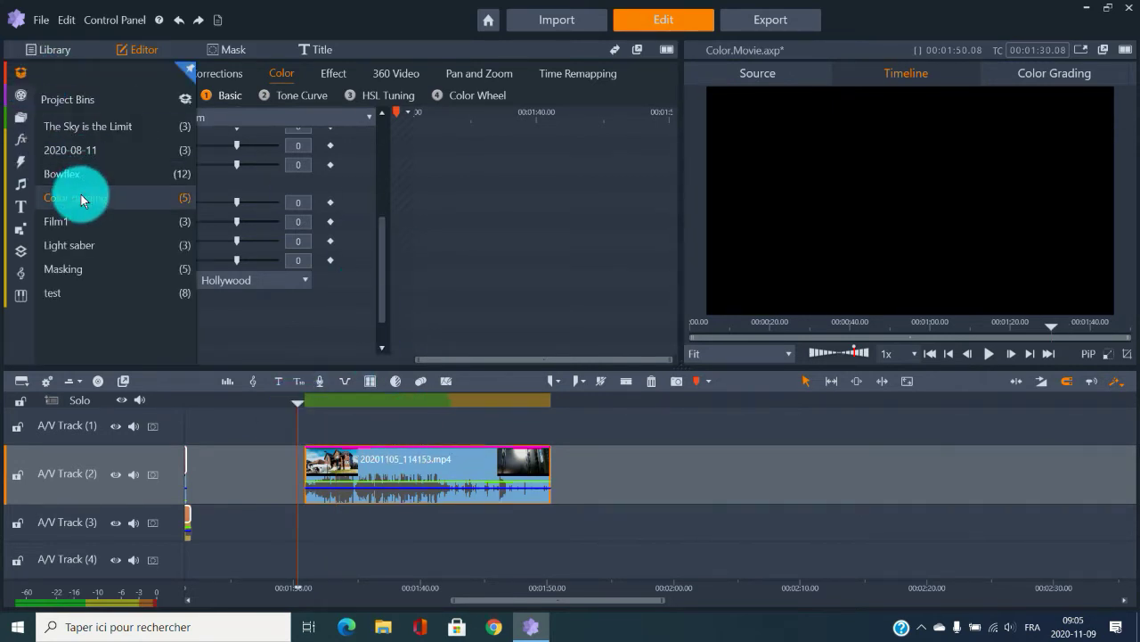
click(185, 200)
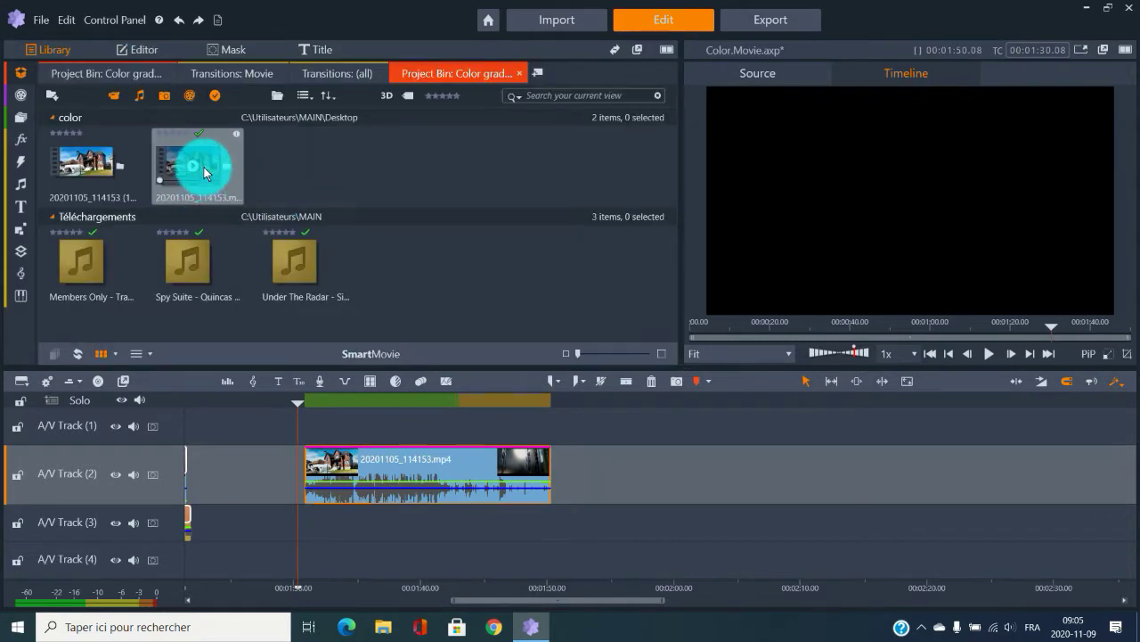
drag(206, 154, 614, 459)
click(644, 400)
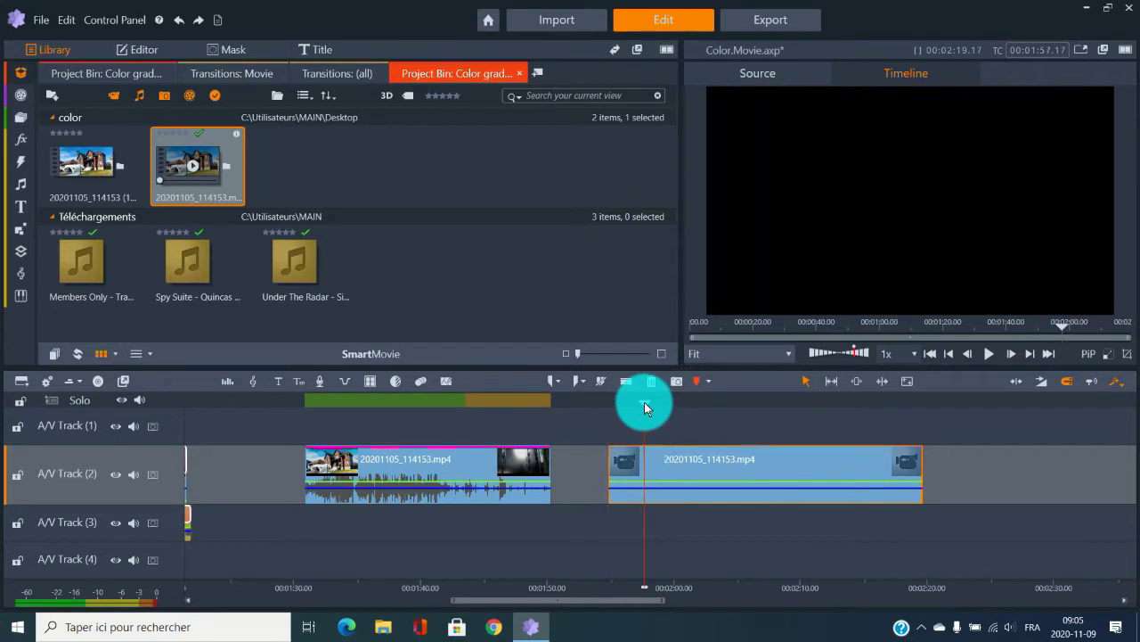
Step: Trim the new clip copy to the portion between 00:01:57.17 and 00:02:15.21 and move it to start at 00:01:52.12
click(646, 383)
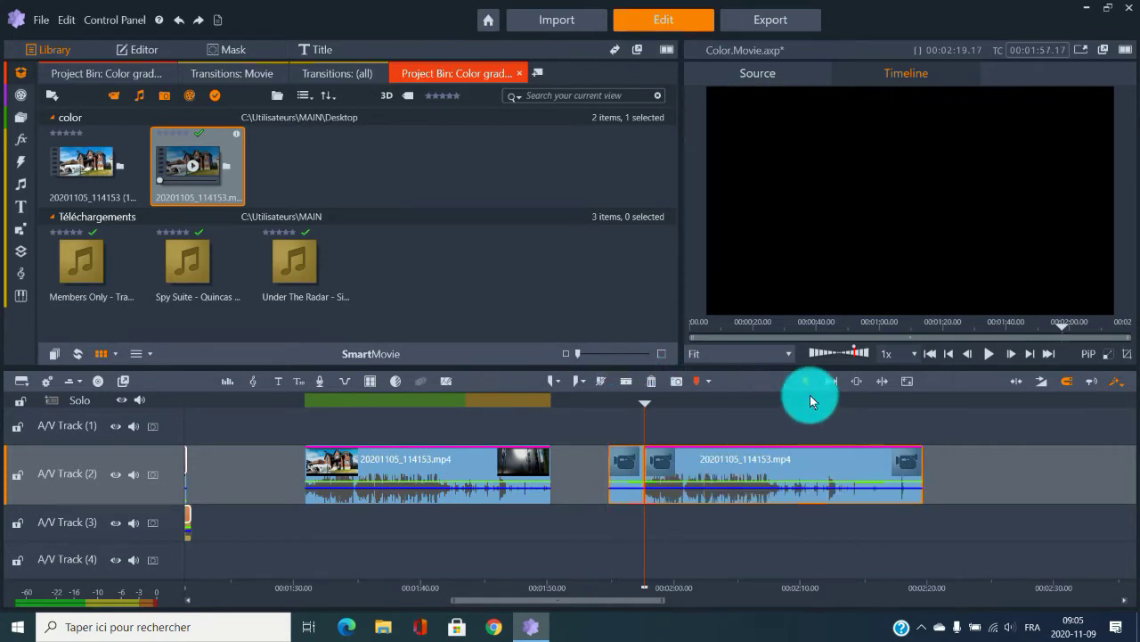
click(874, 404)
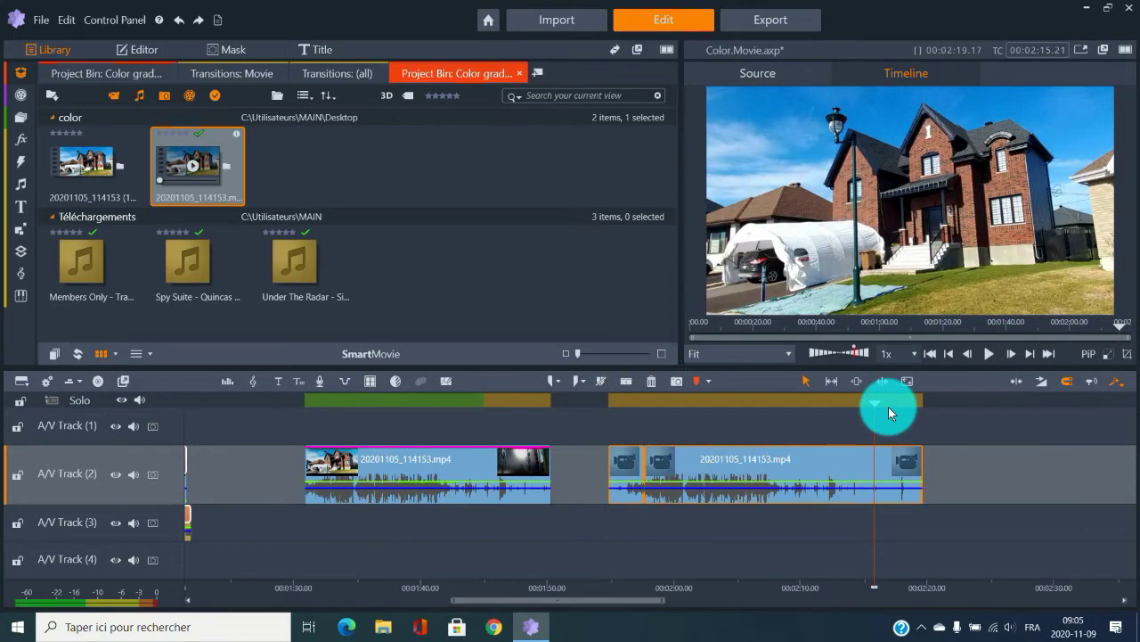
click(626, 382)
drag(932, 481, 906, 477)
key(Delete)
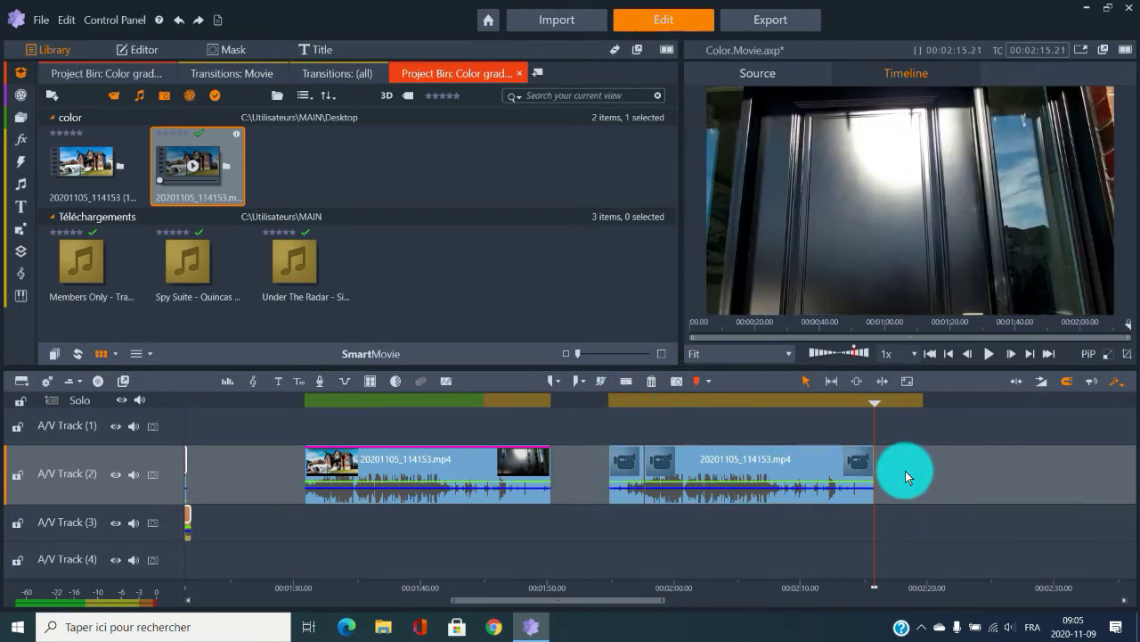
drag(622, 472, 621, 439)
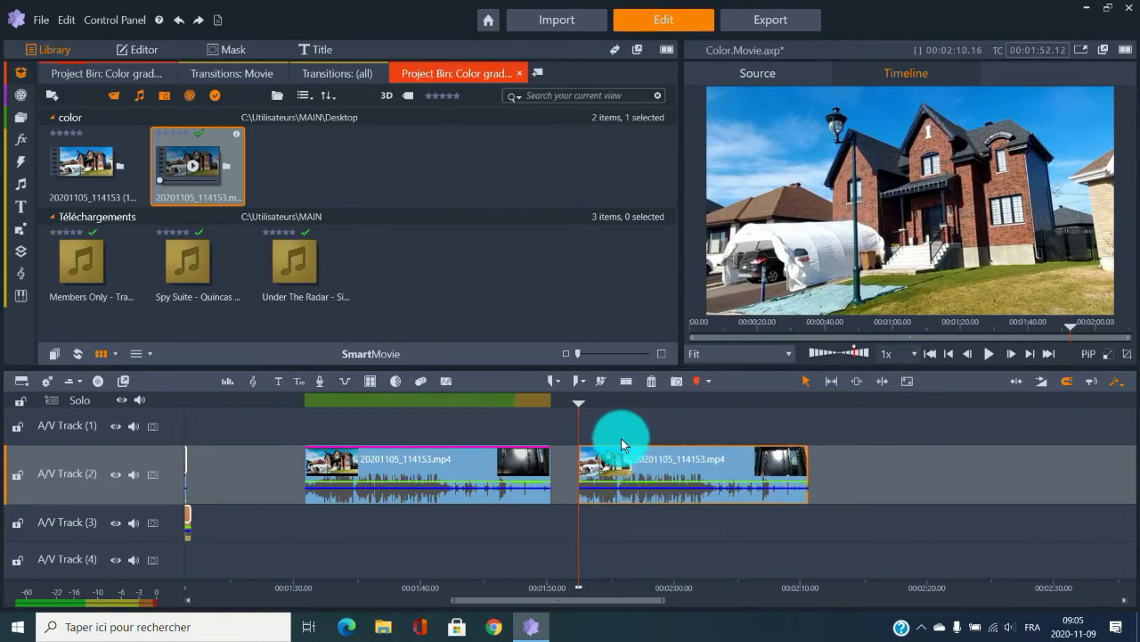
click(285, 184)
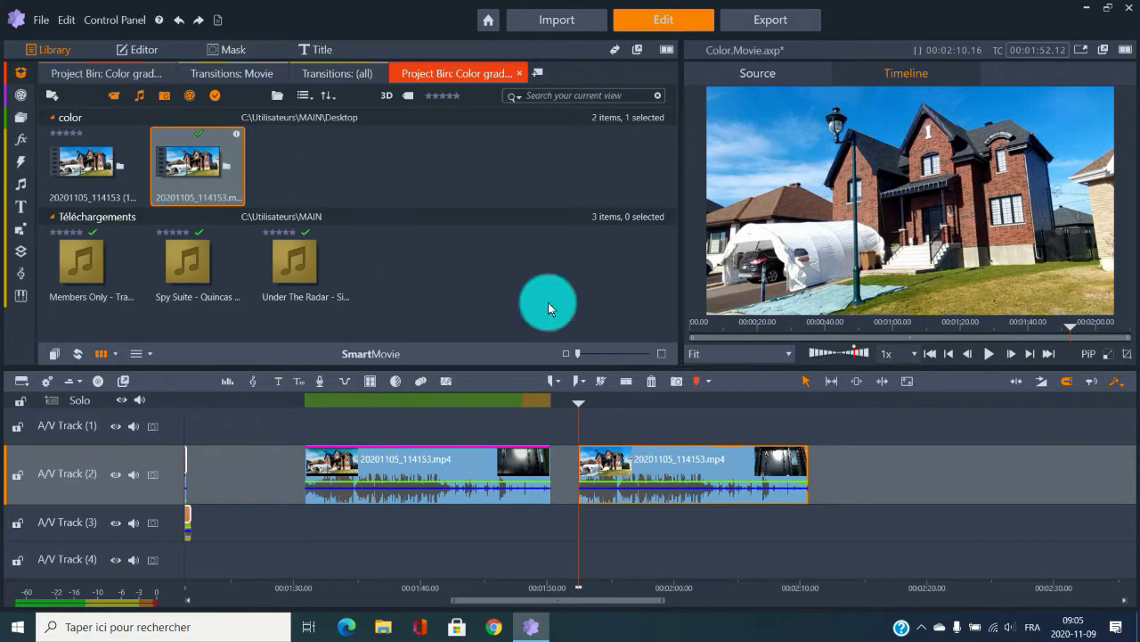
Step: Play part of the ungraded clip and compare its frames with the cropped, Hollywood-graded clip before it on the timeline
click(571, 401)
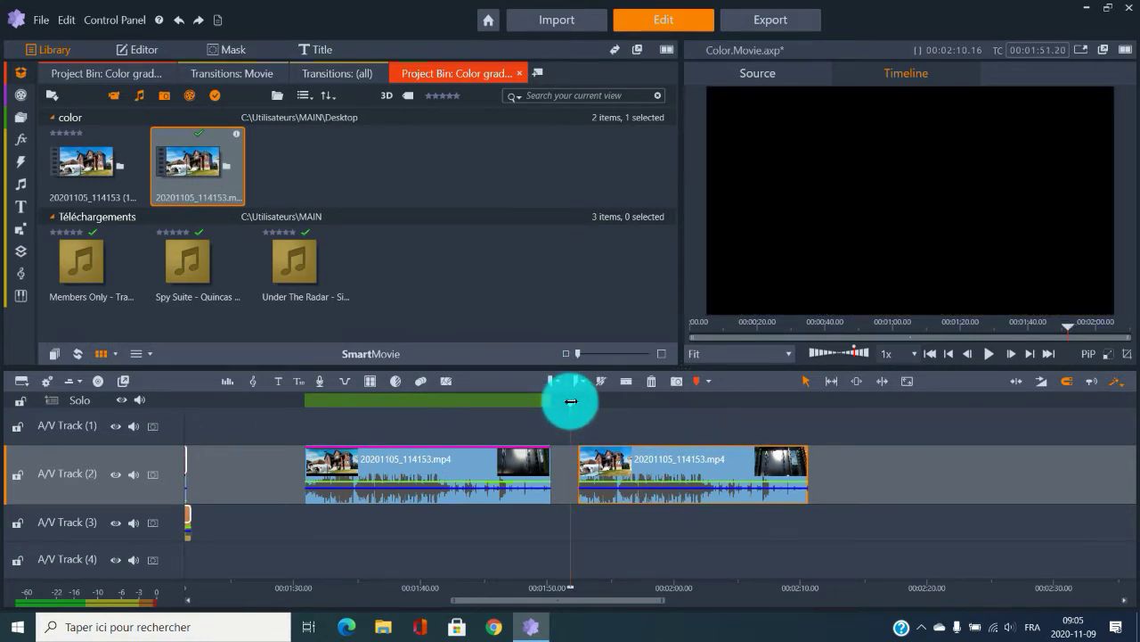
key(space)
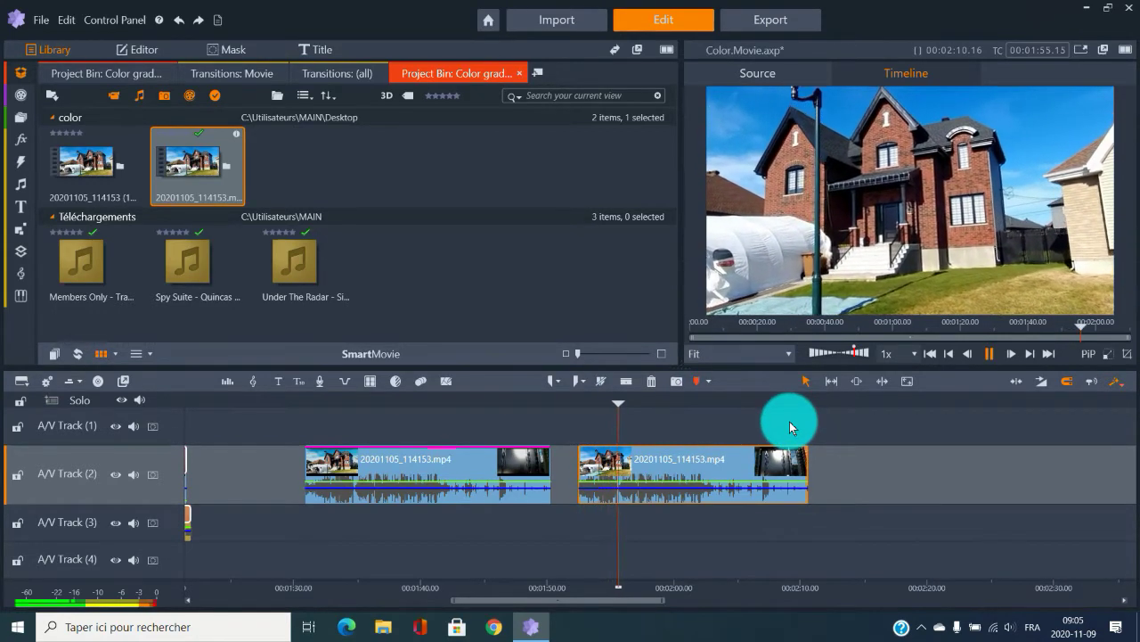
key(space)
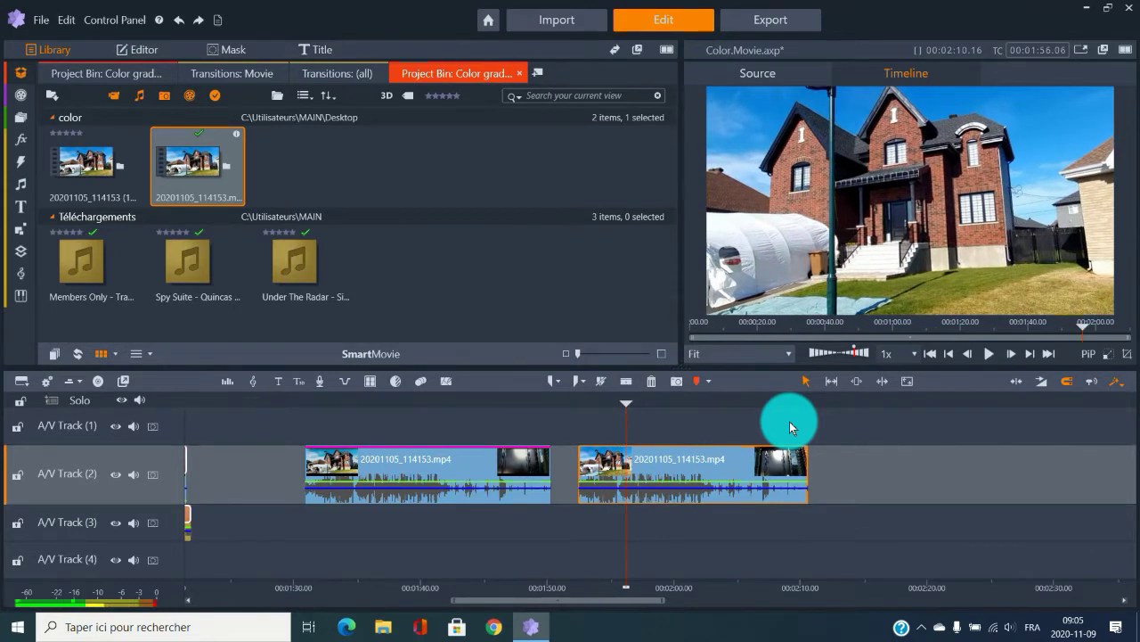
click(337, 398)
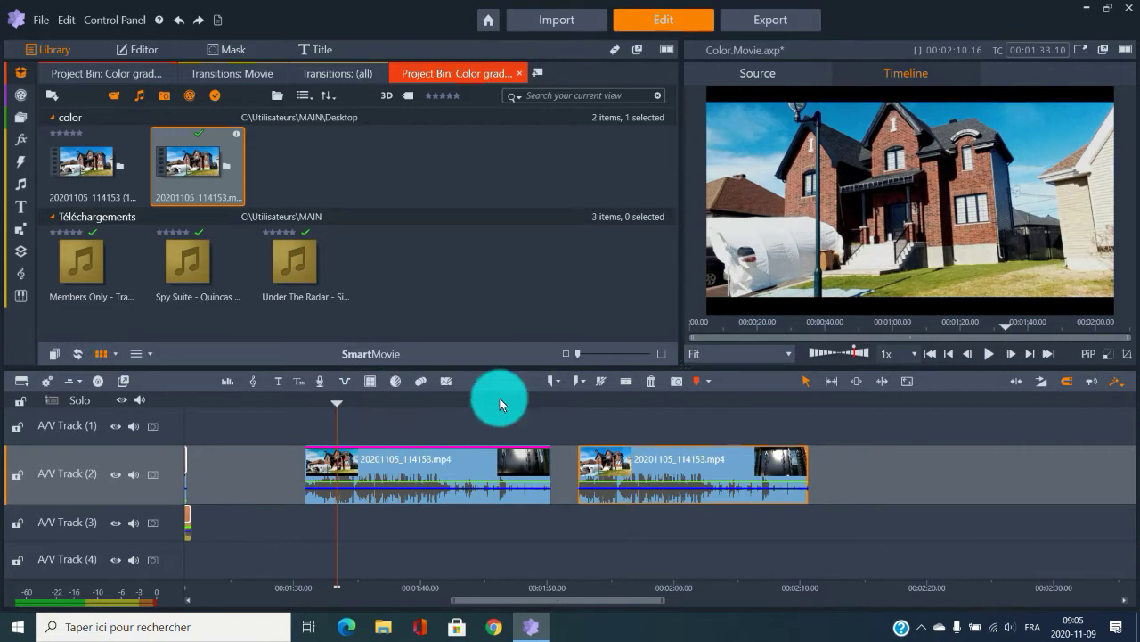
click(612, 400)
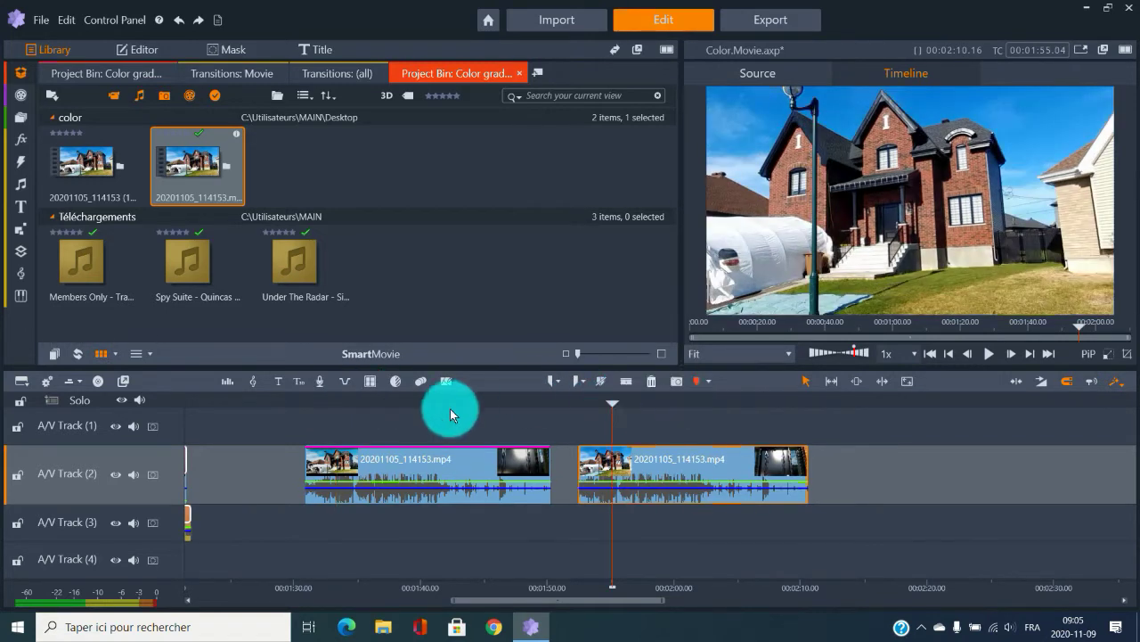
click(336, 400)
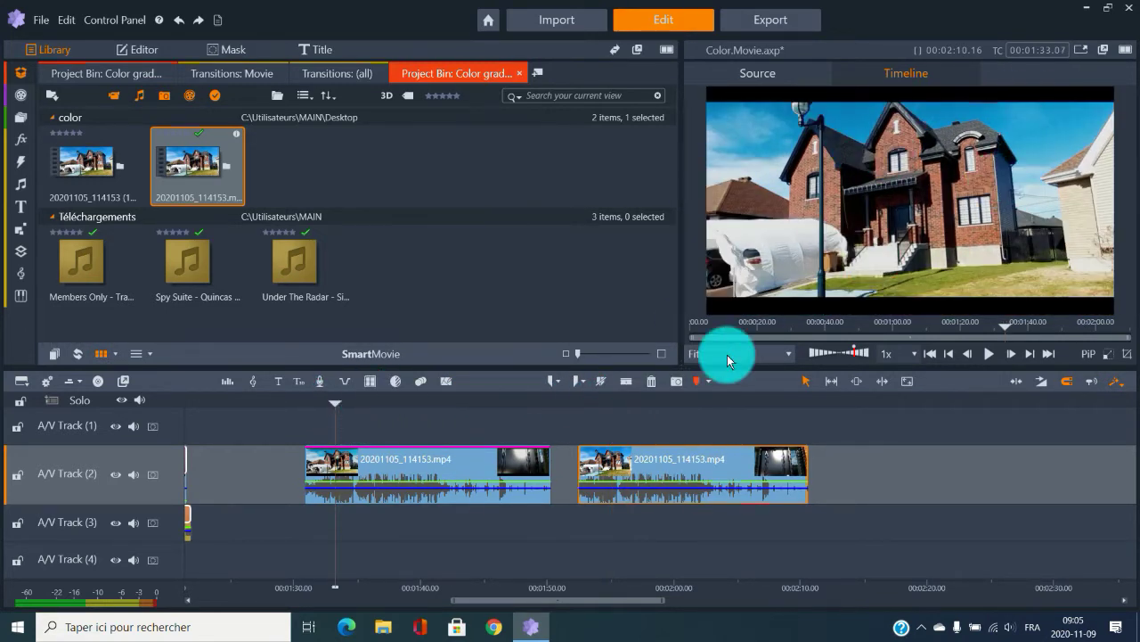
click(601, 401)
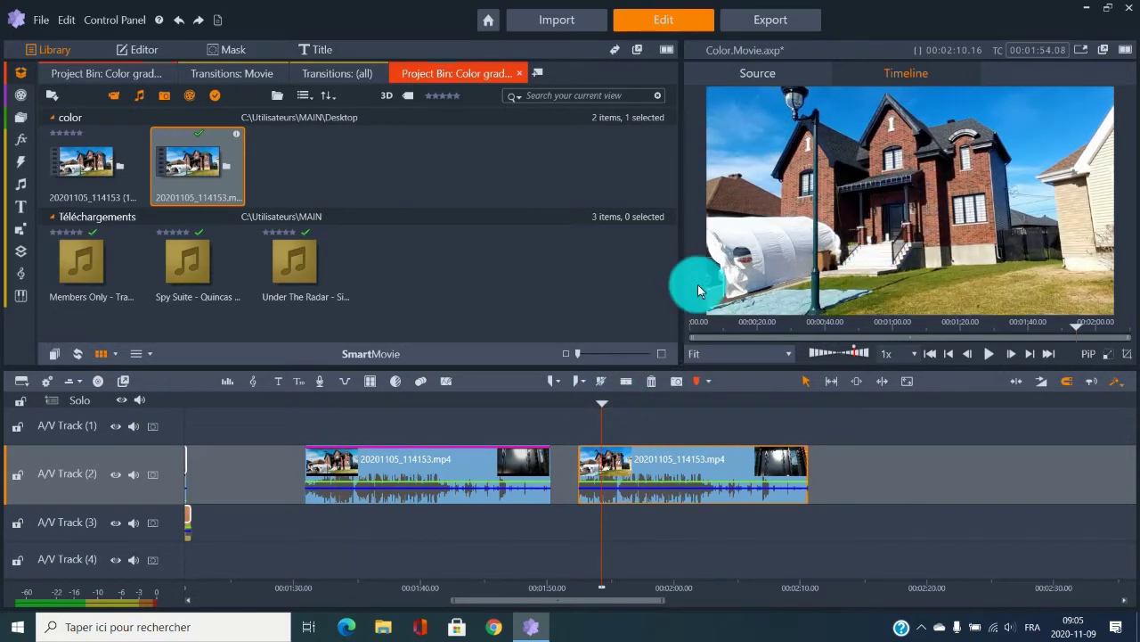
click(335, 400)
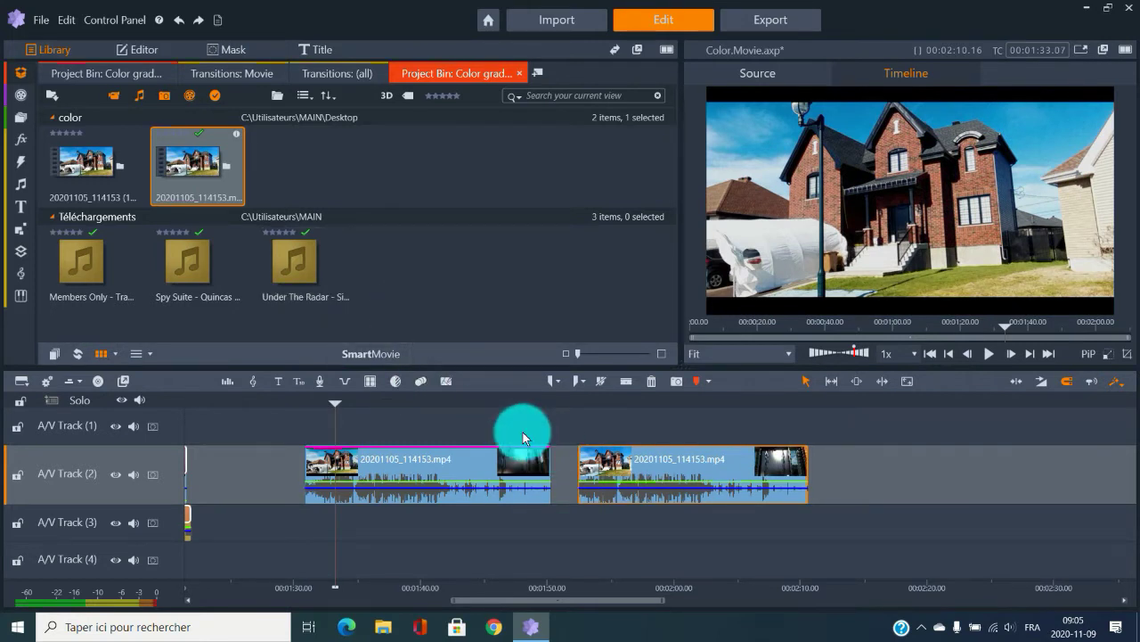
Step: Change the LUT profile of the graded clip on A/V Track (2) to Pandora
click(16, 76)
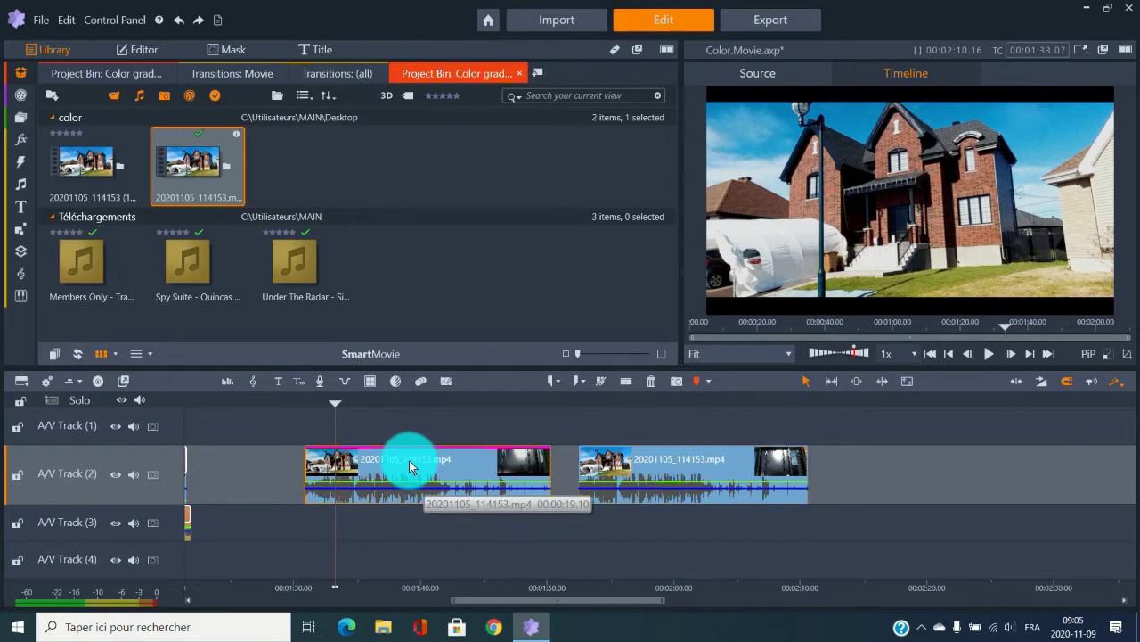
double_click(410, 458)
drag(398, 311, 384, 311)
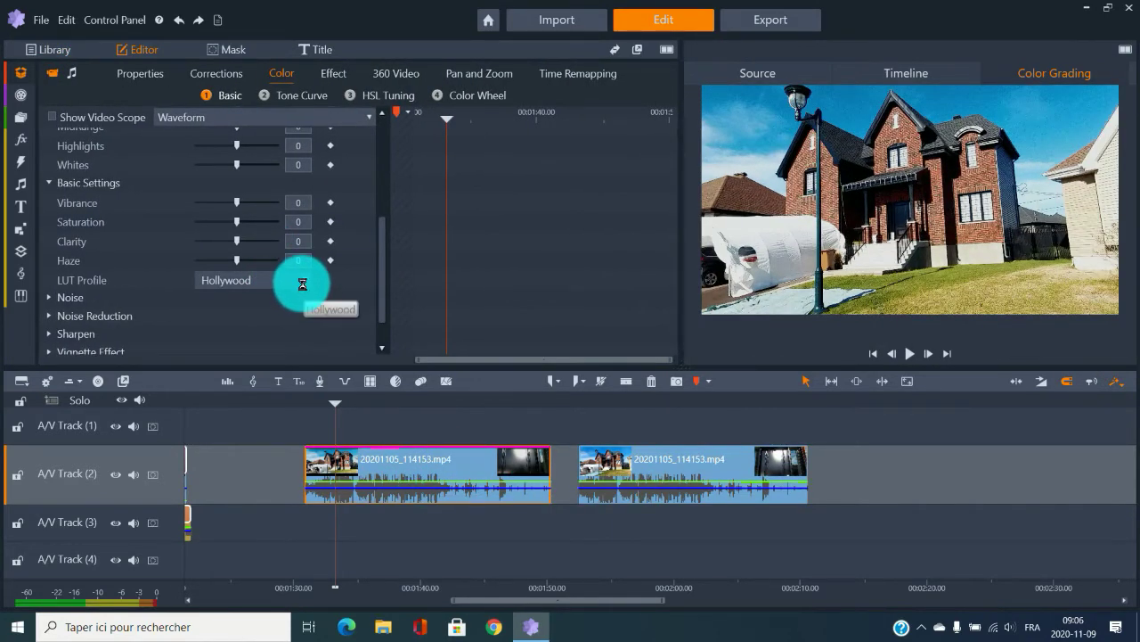
click(302, 284)
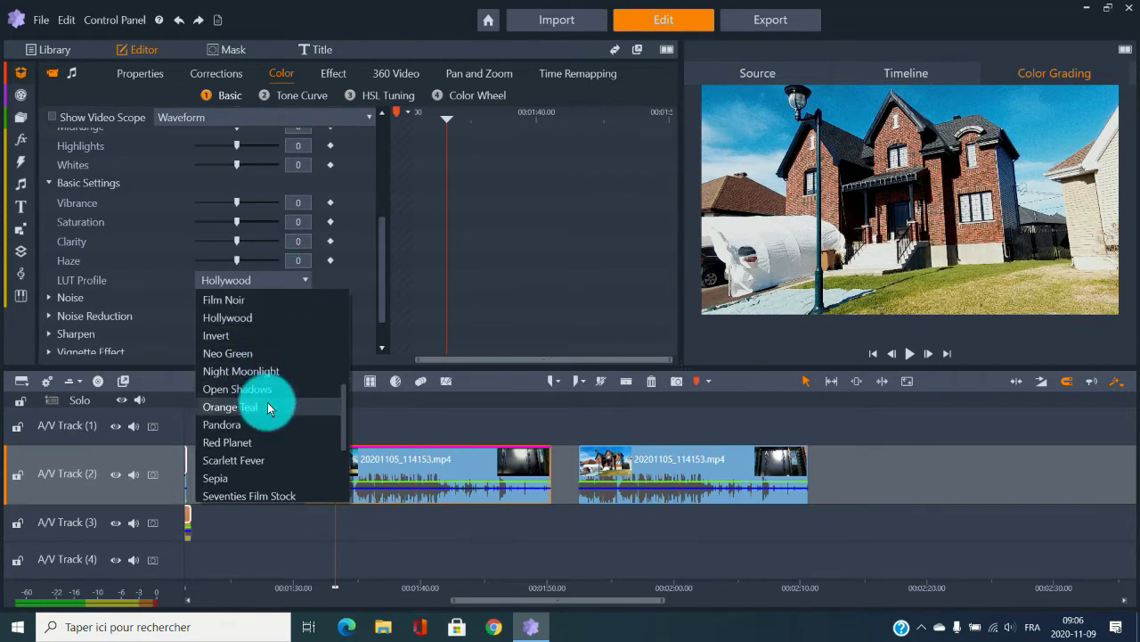
scroll(270, 409, down, 1)
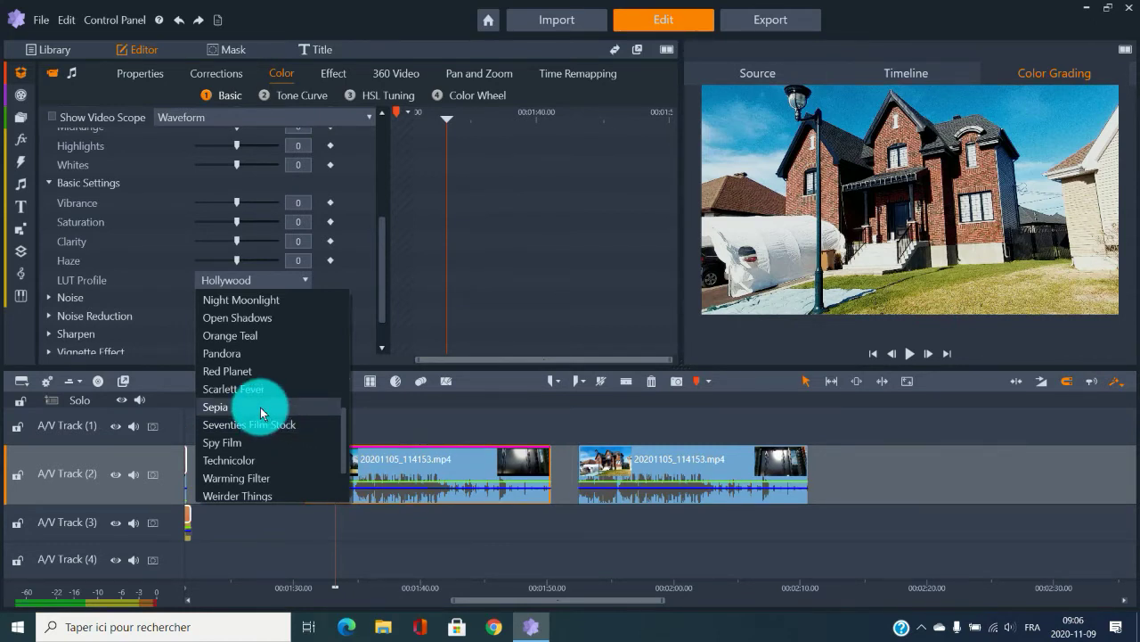
click(237, 360)
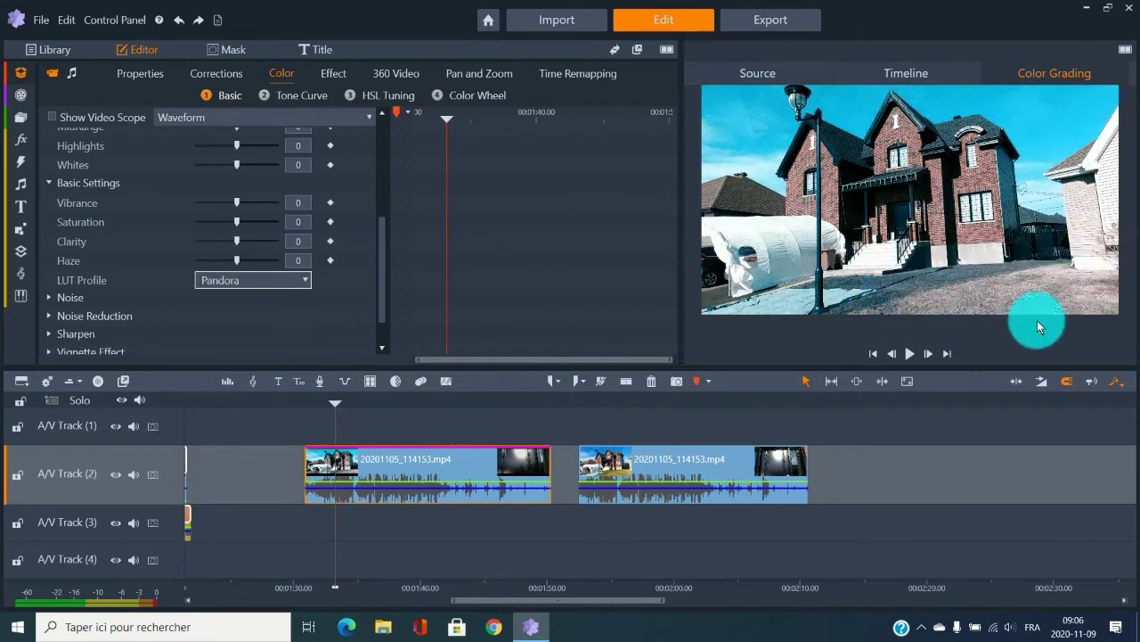
Step: Compare the Pandora-graded clip with the ungraded clip by playing a few seconds of each on the timeline
click(353, 403)
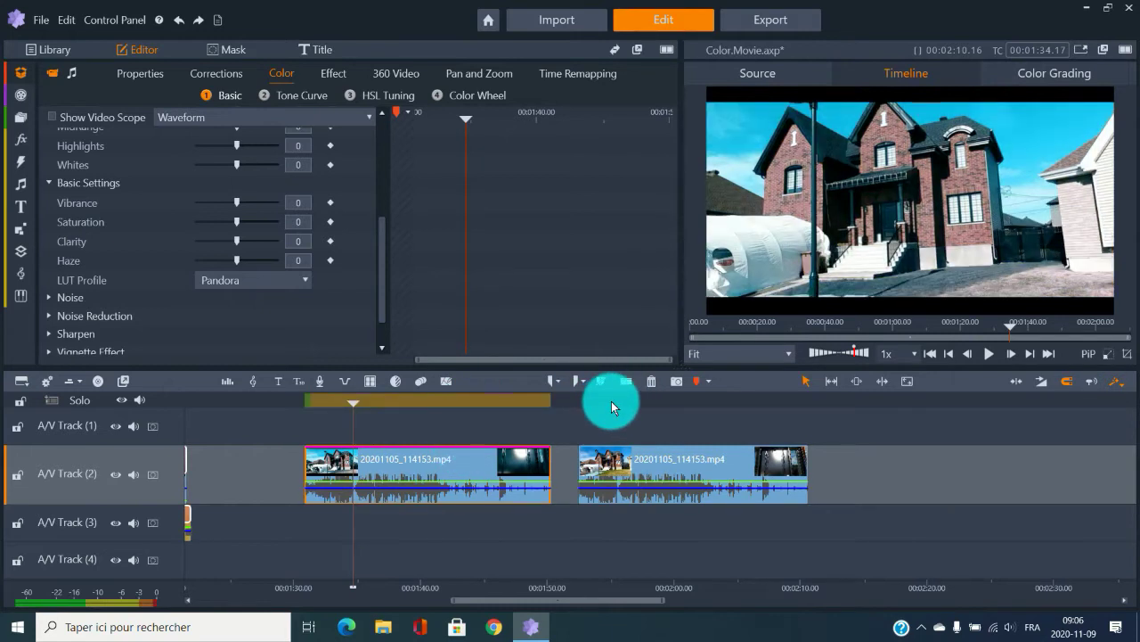
click(611, 403)
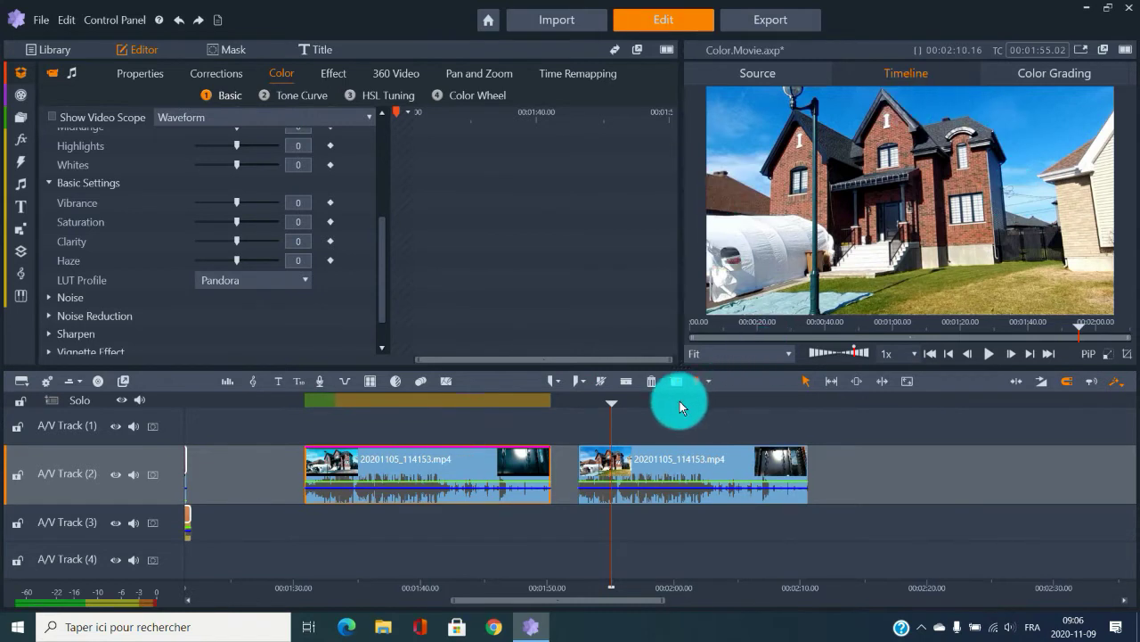
key(space)
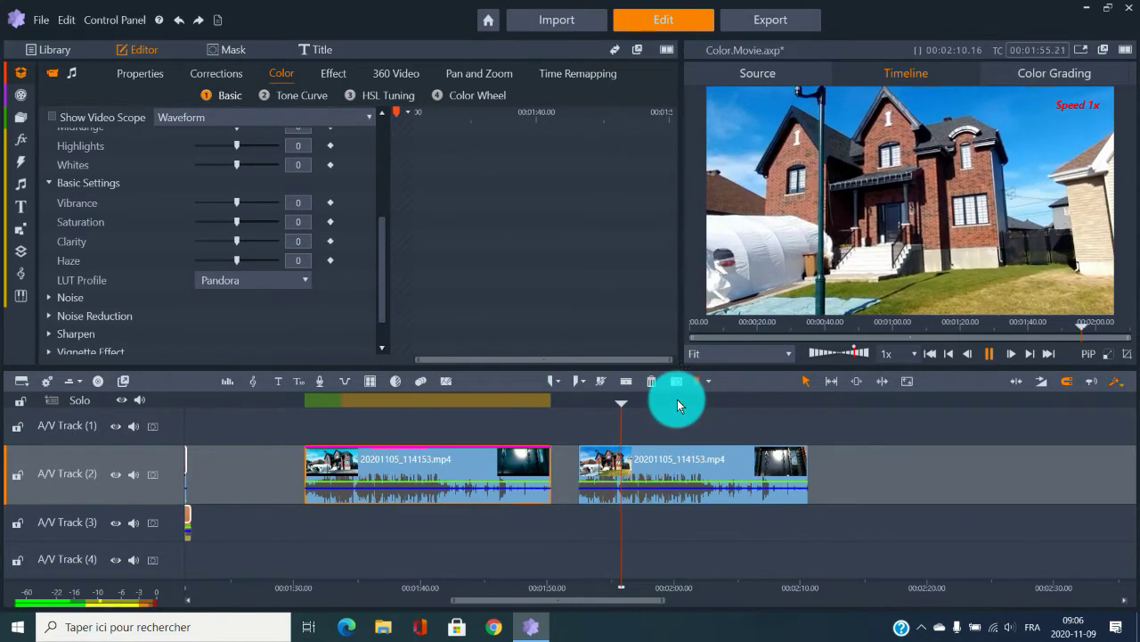
key(space)
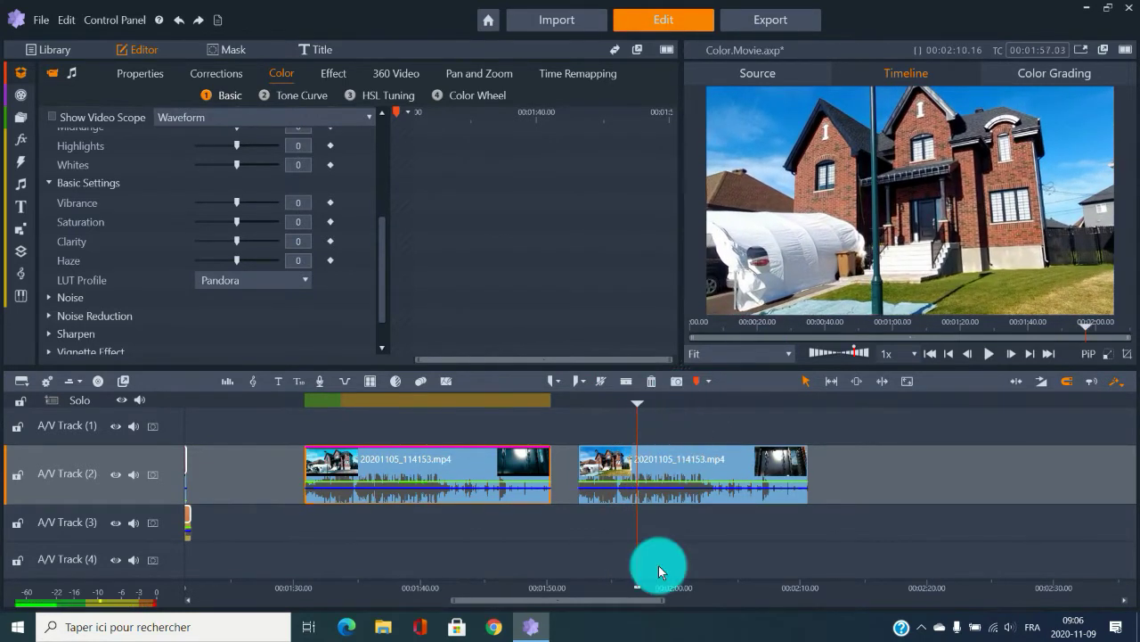
click(333, 401)
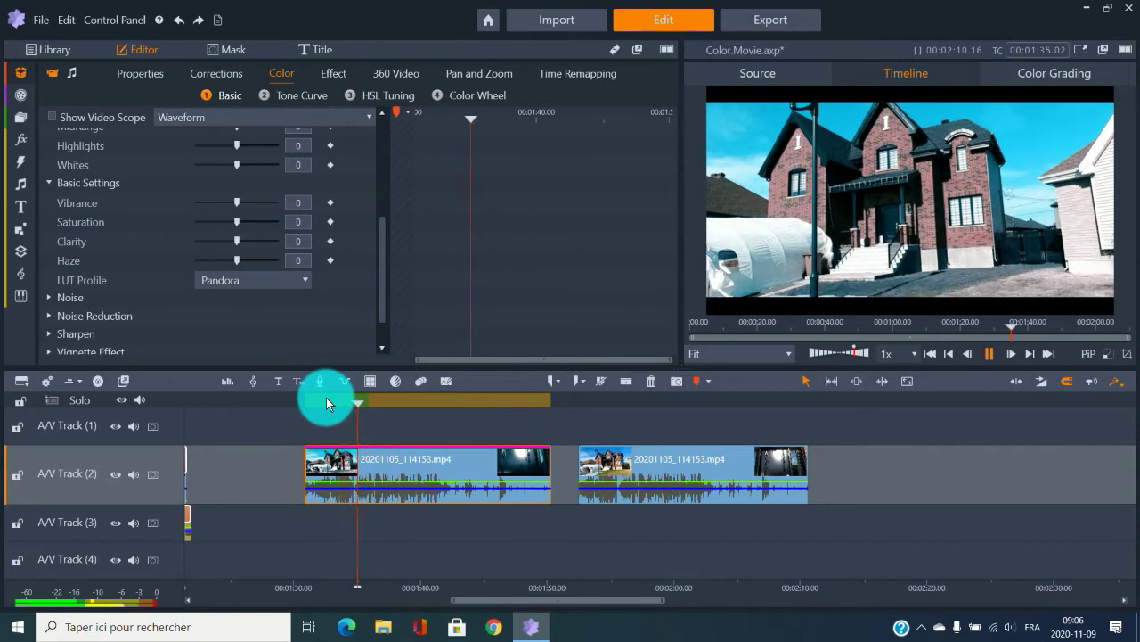
key(space)
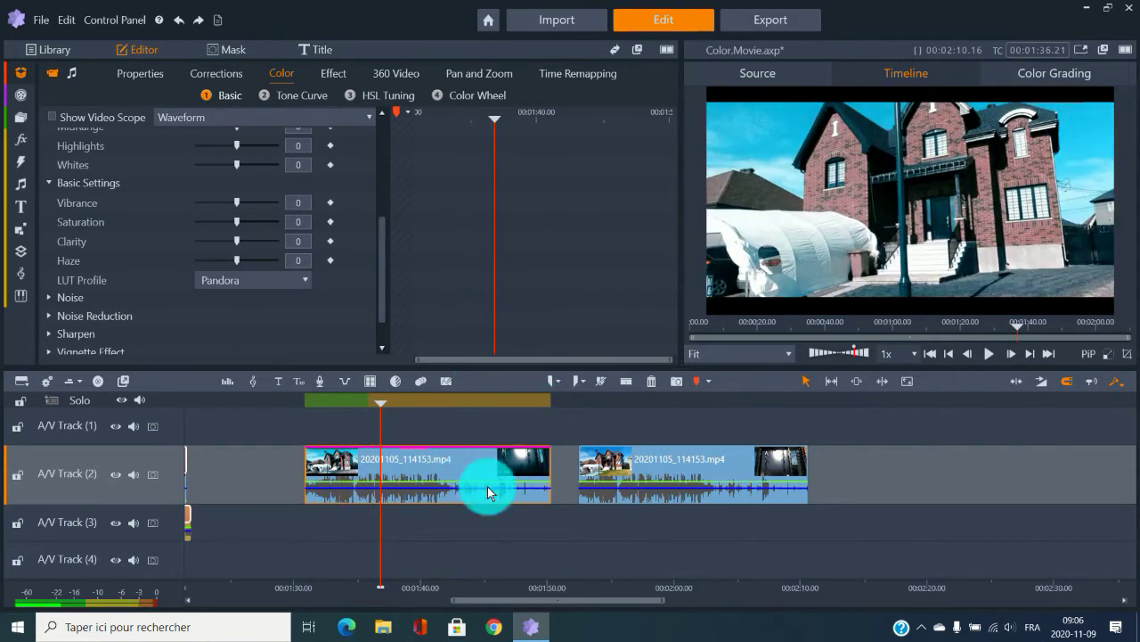
click(312, 285)
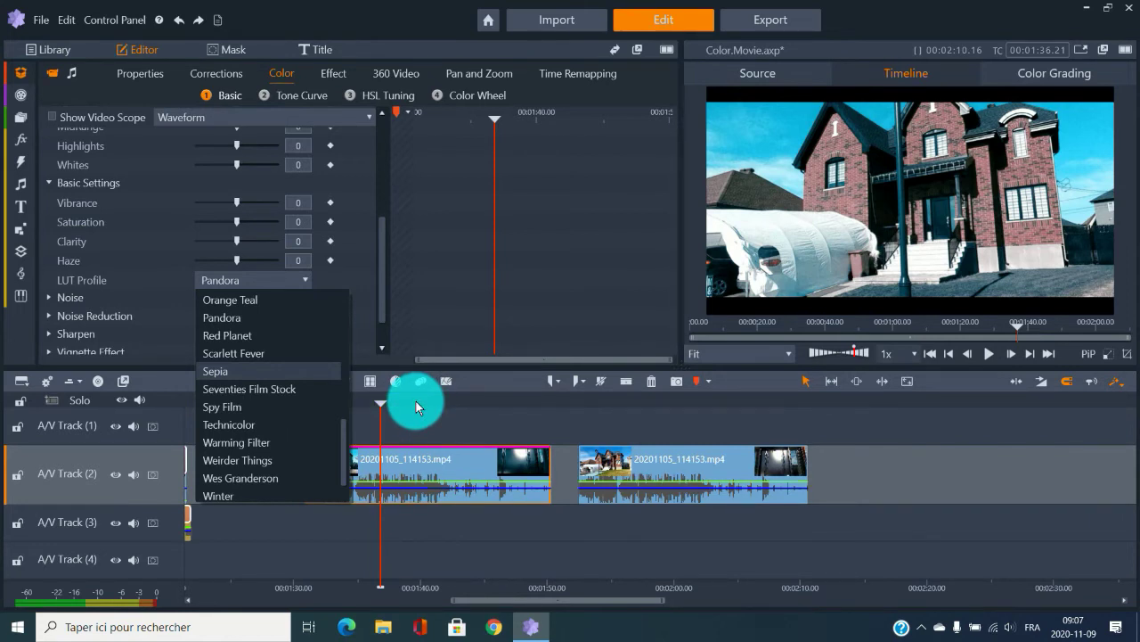
click(453, 402)
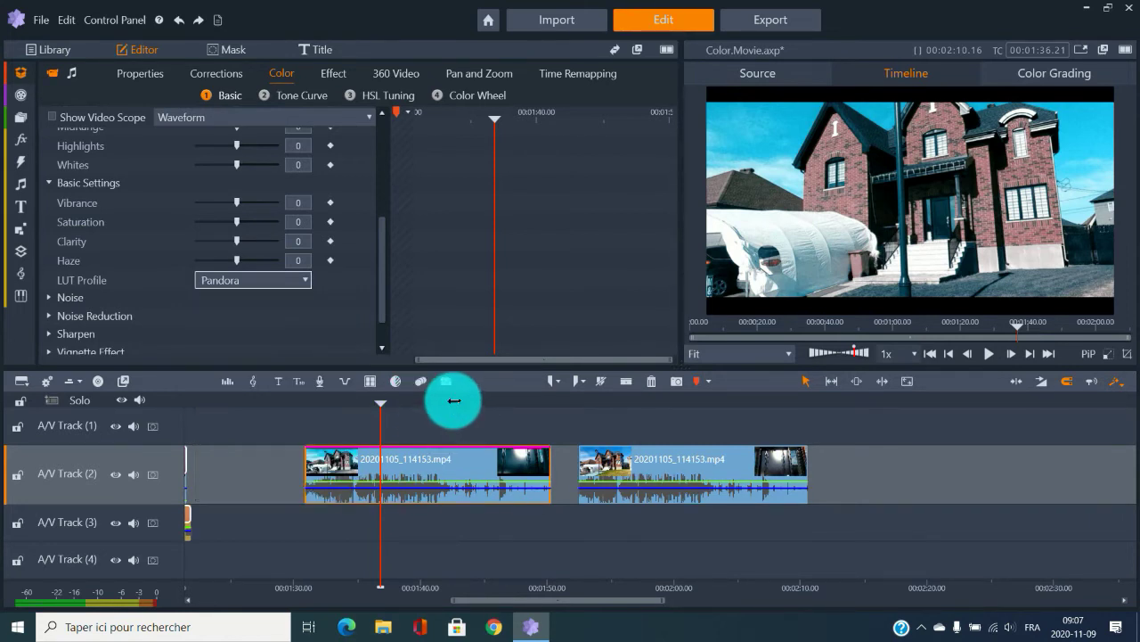
Step: Go back to the start of the timeline and play the first graded sequence from 00:00:02.18
drag(574, 592, 477, 588)
mouse_move(431, 588)
mouse_down()
mouse_move(374, 586)
mouse_move(448, 597)
mouse_move(330, 601)
mouse_move(204, 580)
mouse_up()
click(463, 453)
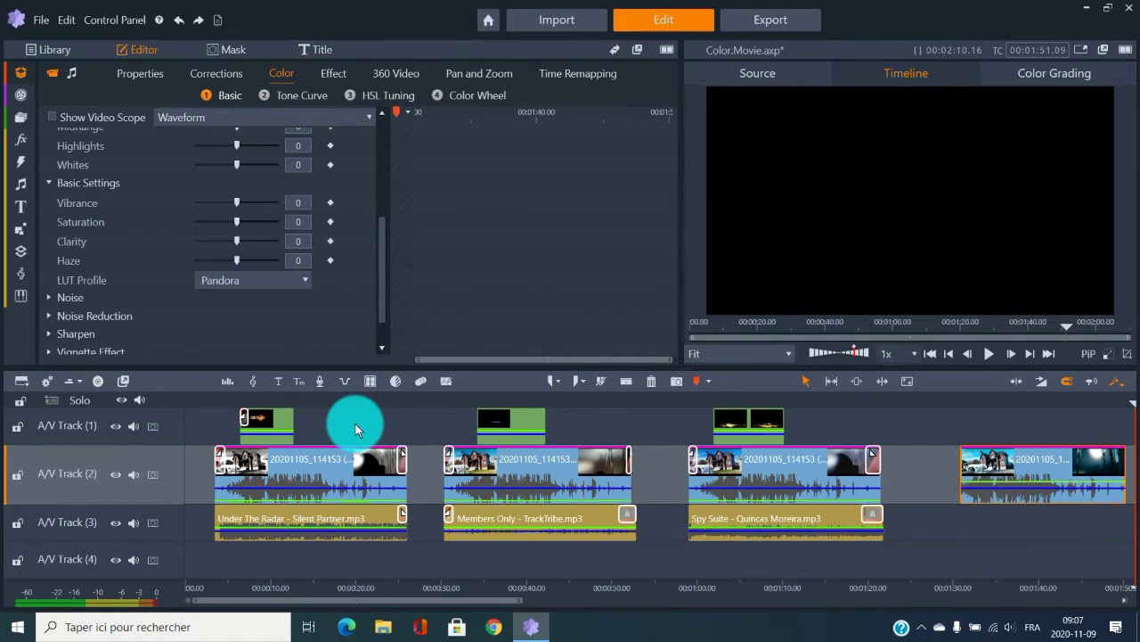
click(209, 401)
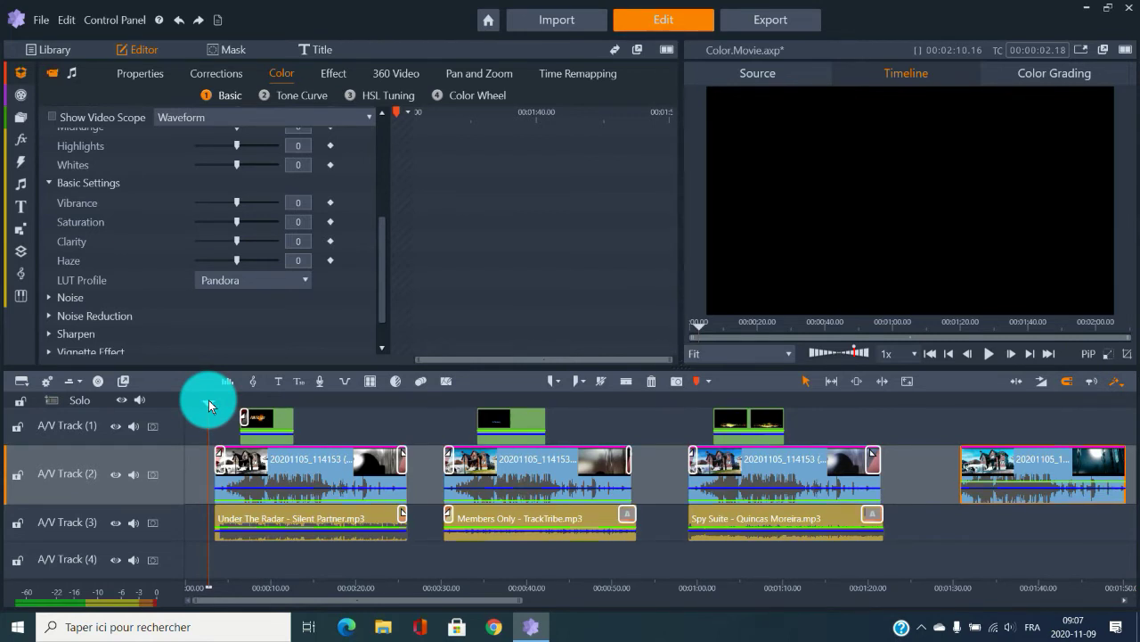
key(space)
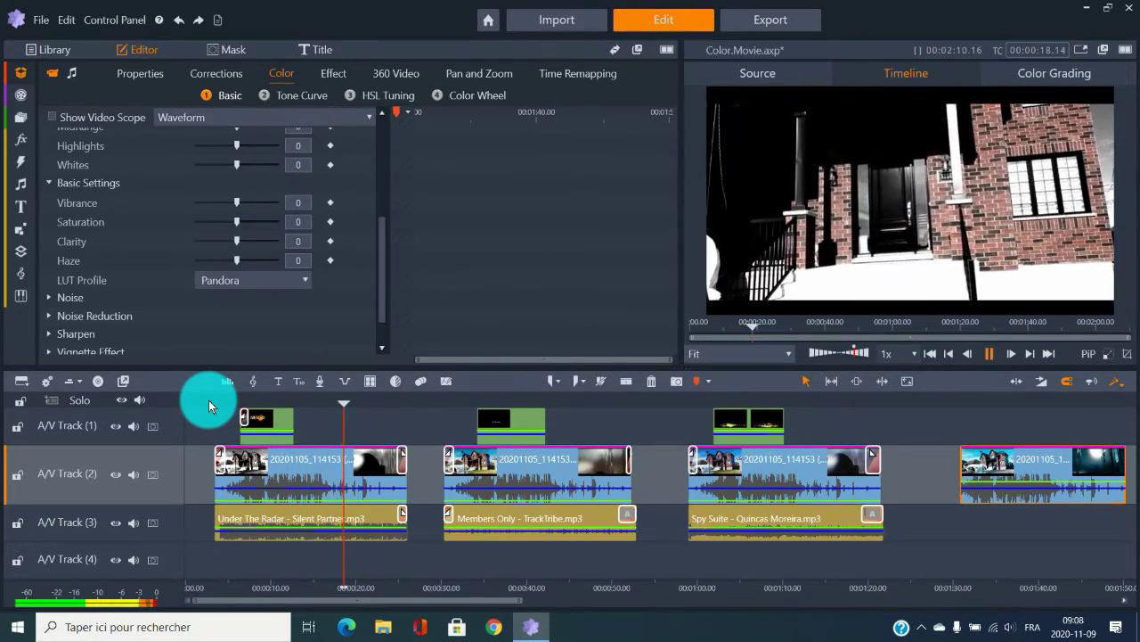
key(space)
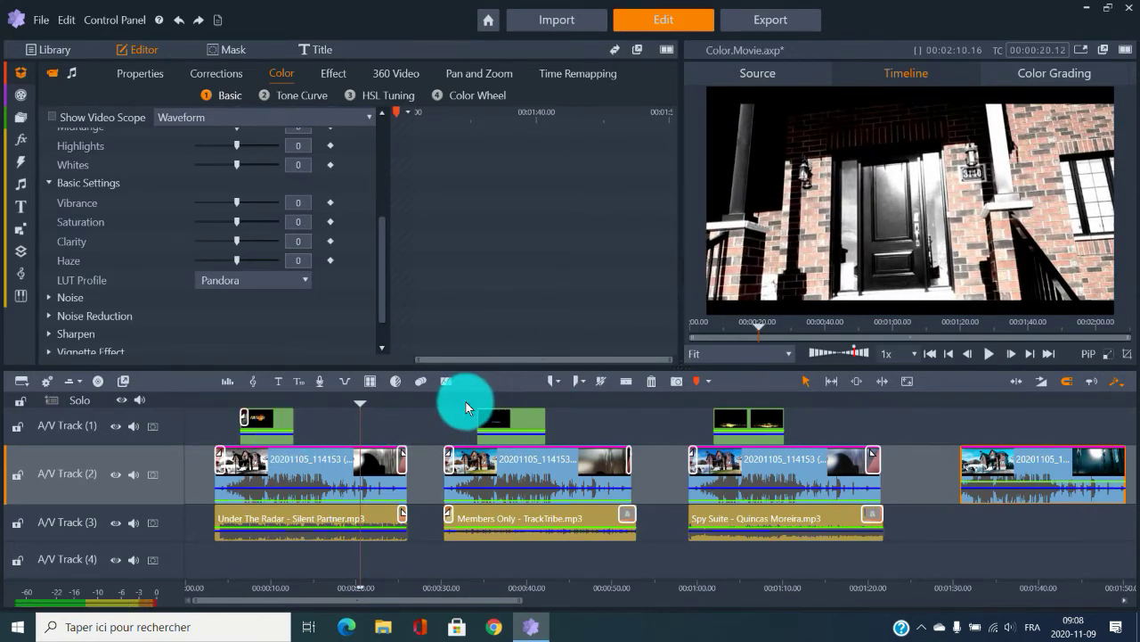
Step: Check the LUT profile of the second clip on A/V Track (2) and play its sequence
click(434, 407)
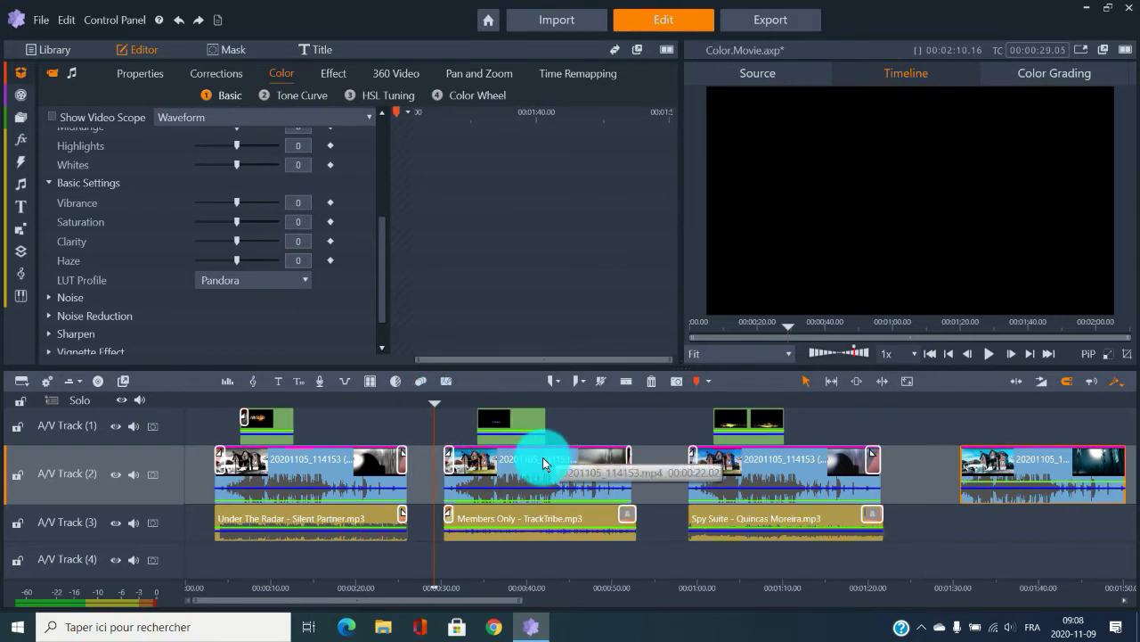
click(543, 458)
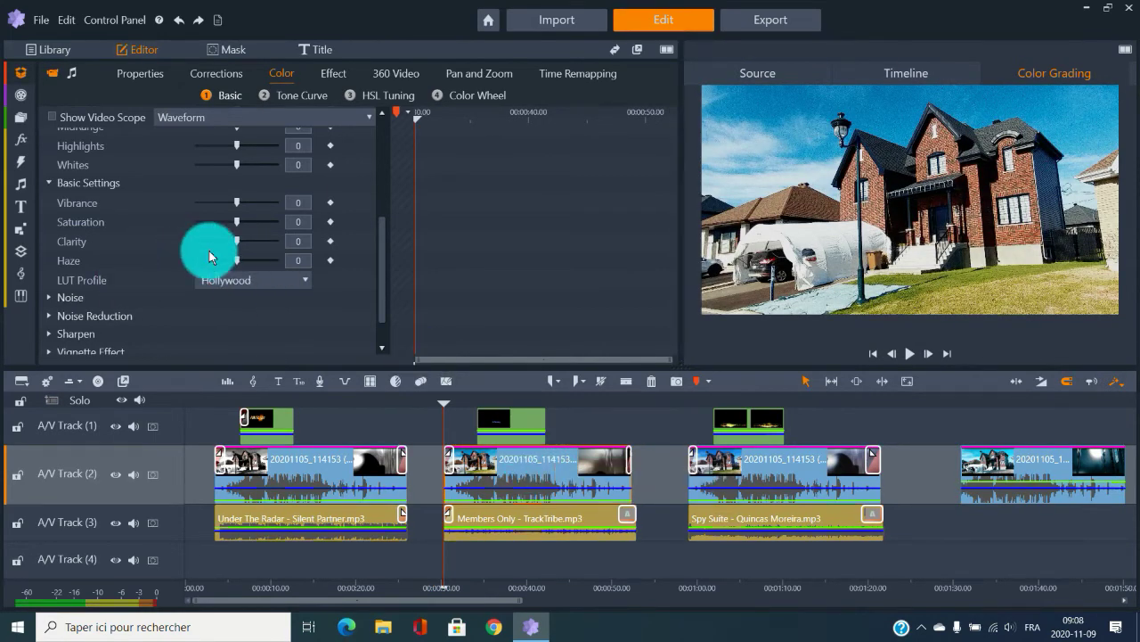
drag(443, 409, 426, 400)
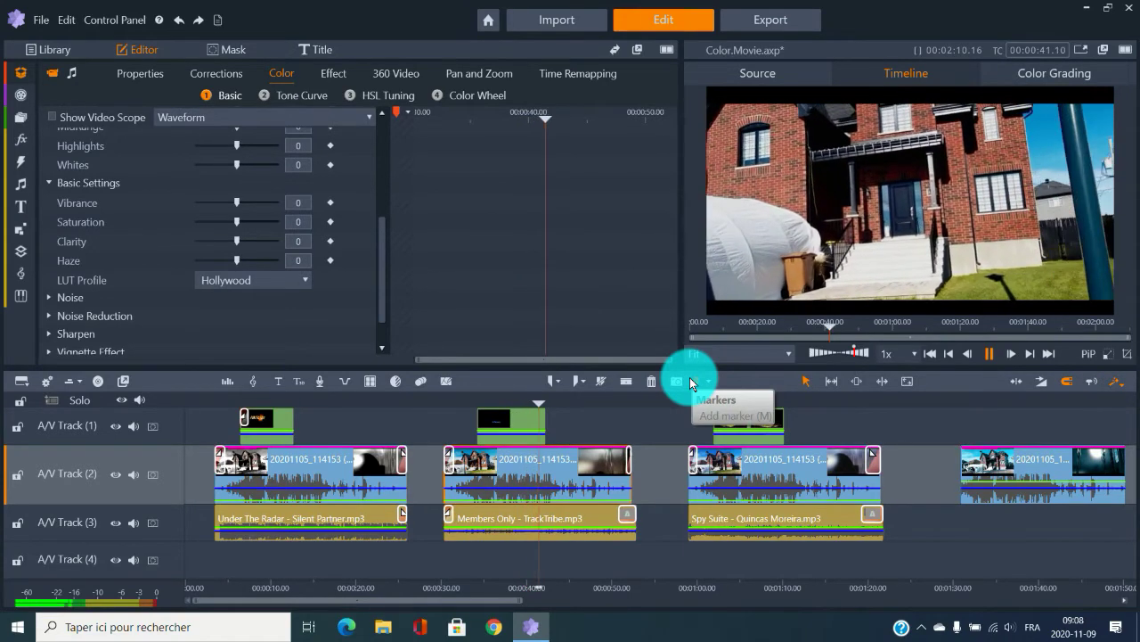
key(space)
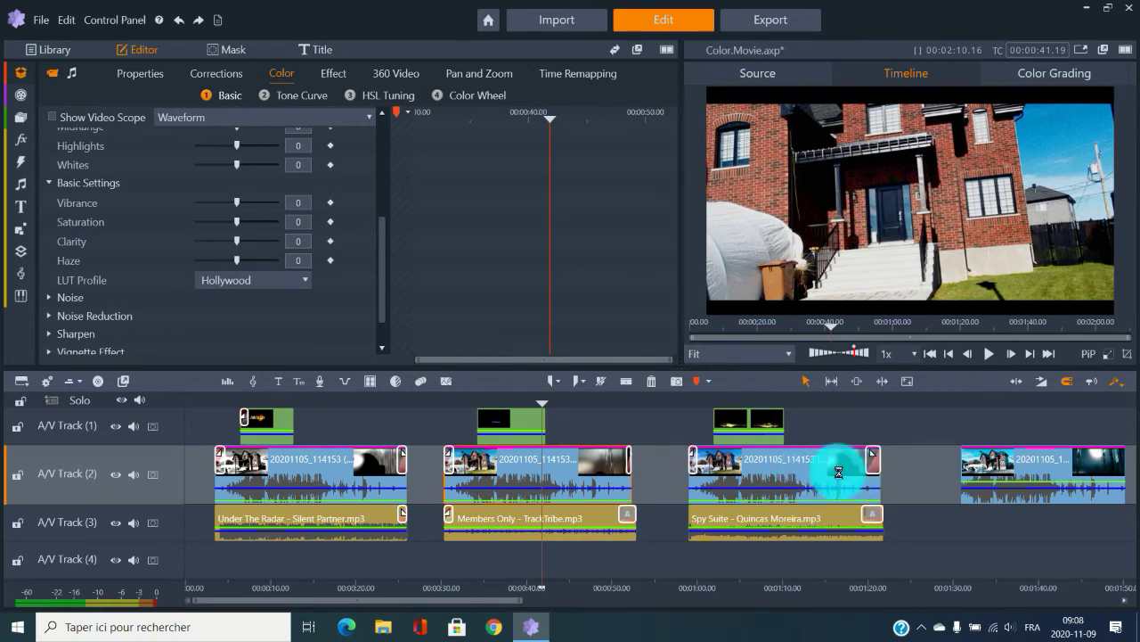
Step: Check the LUT profile of the third clip on A/V Track (2), play its sequence, and view the frame at 00:01:16.18
click(723, 452)
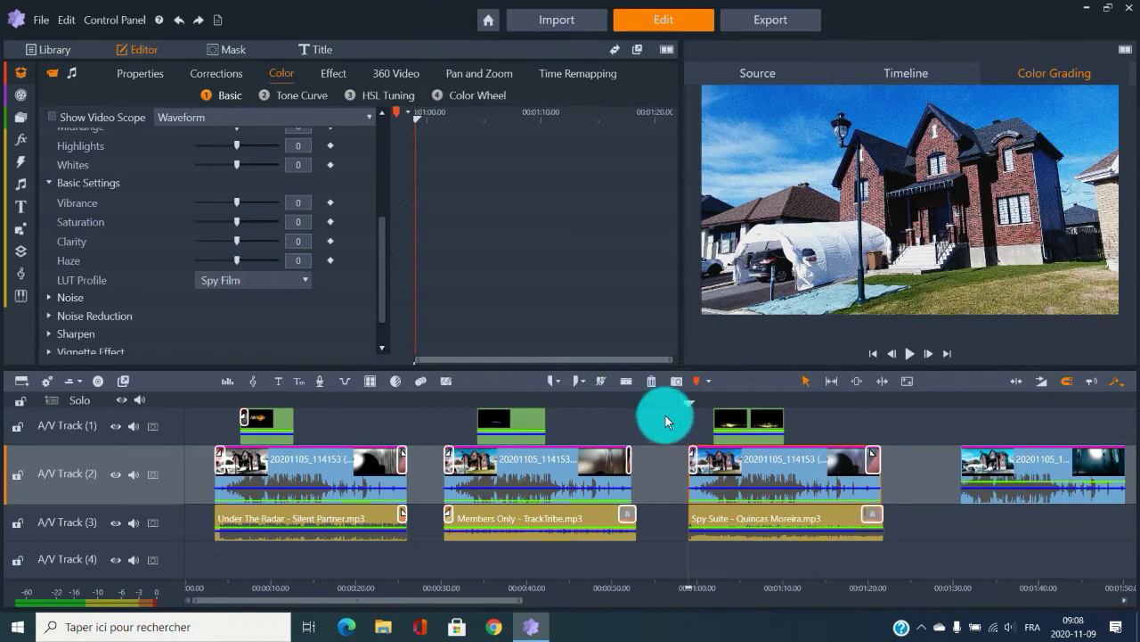
click(680, 404)
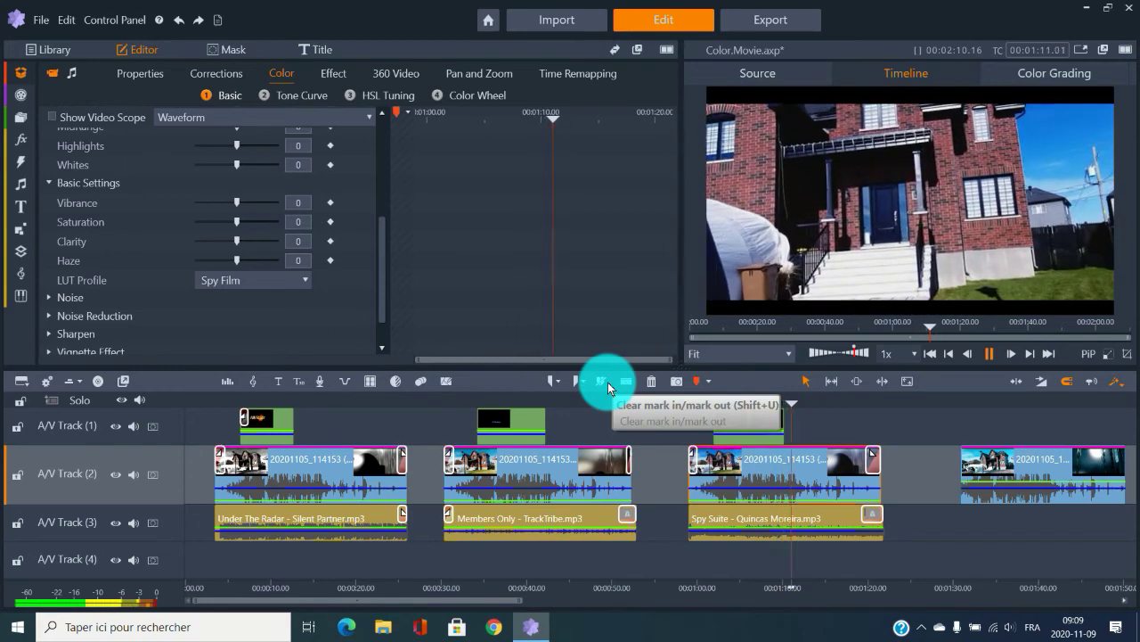
key(space)
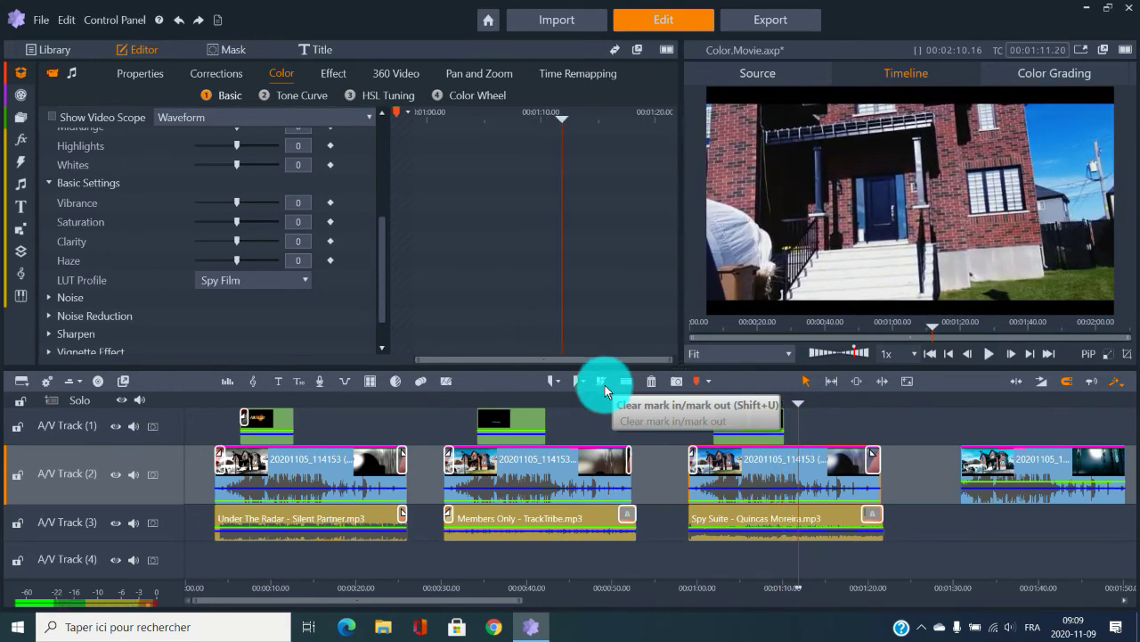
click(840, 407)
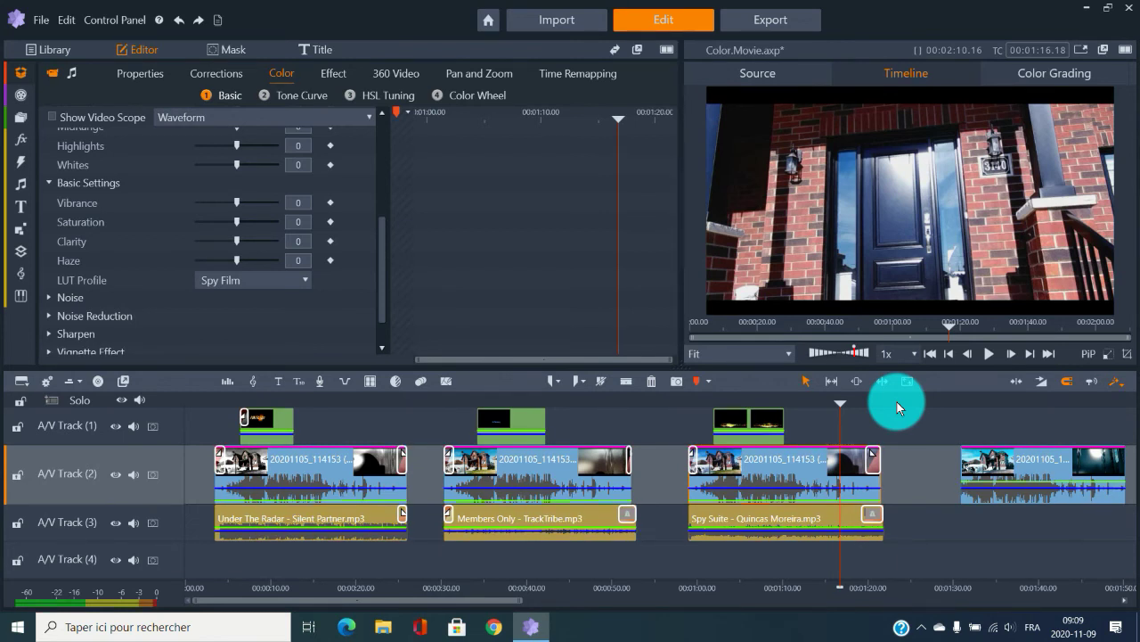
Step: Play a few seconds of the ungraded last clip on A/V Track (2)
click(945, 403)
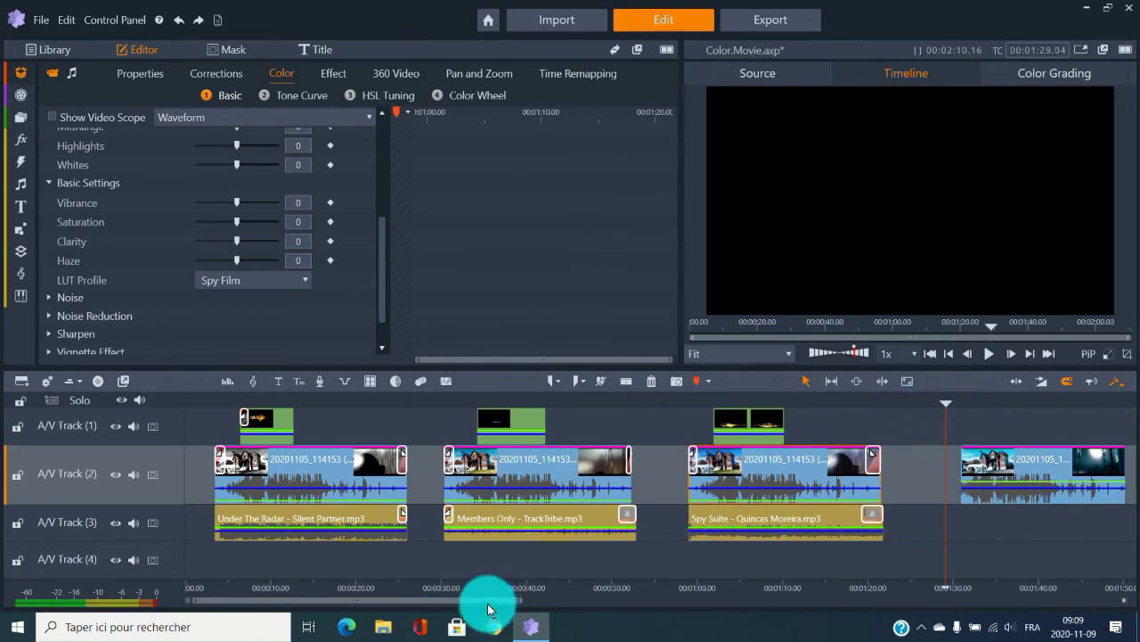
drag(489, 607, 534, 605)
click(1025, 405)
drag(1024, 405, 1035, 404)
key(space)
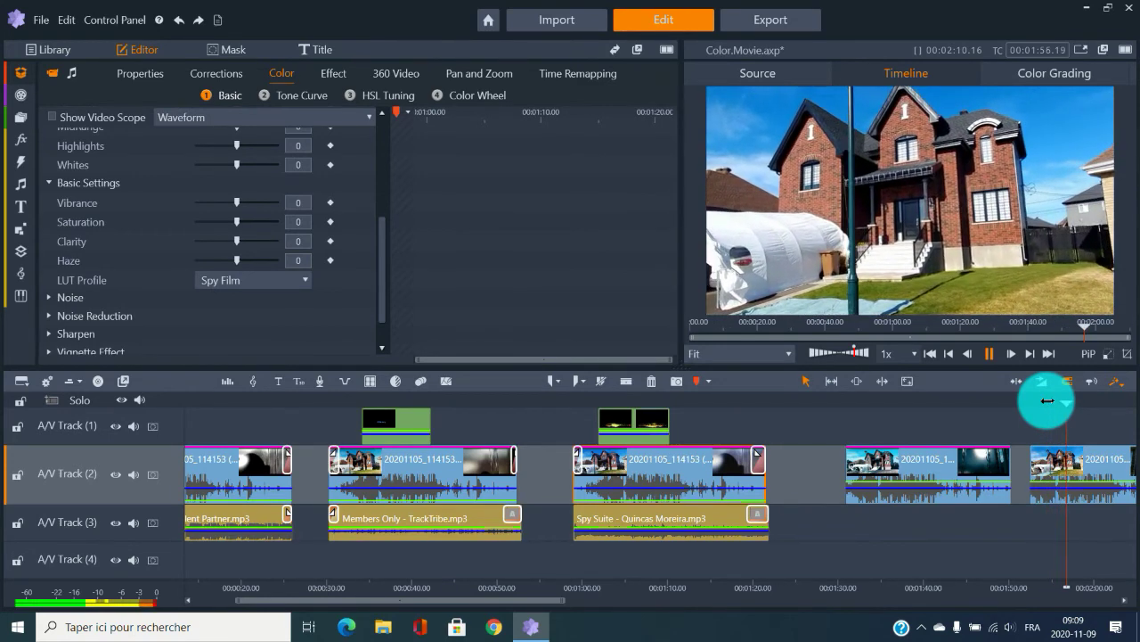
key(space)
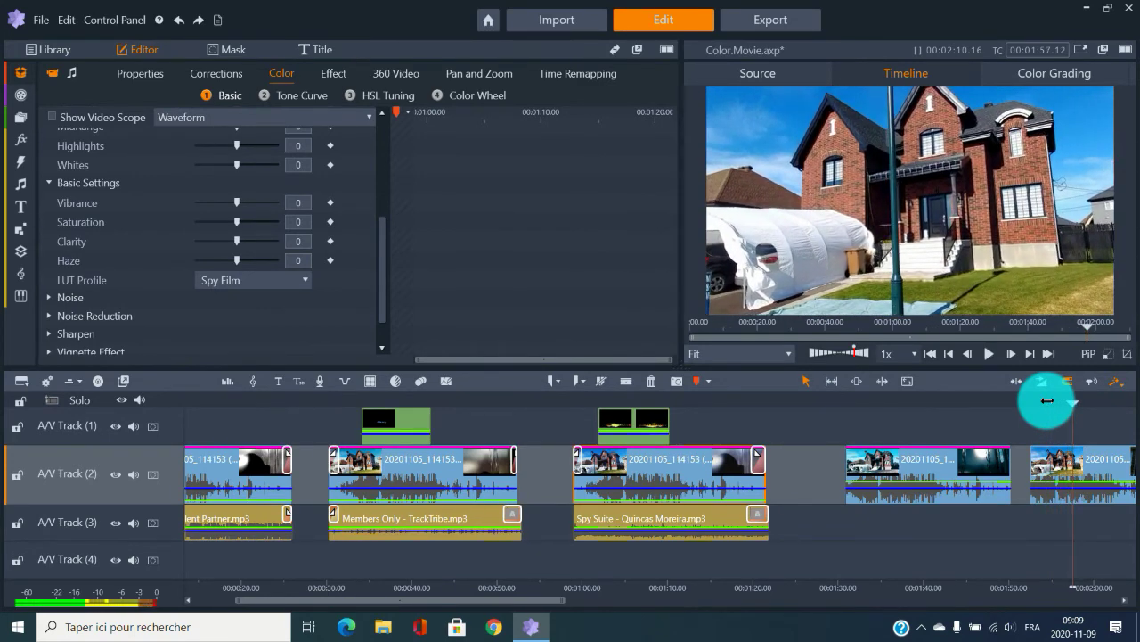
Step: Compare the opening frames of the third graded sequence with those of the ungraded last clip
click(678, 402)
click(591, 402)
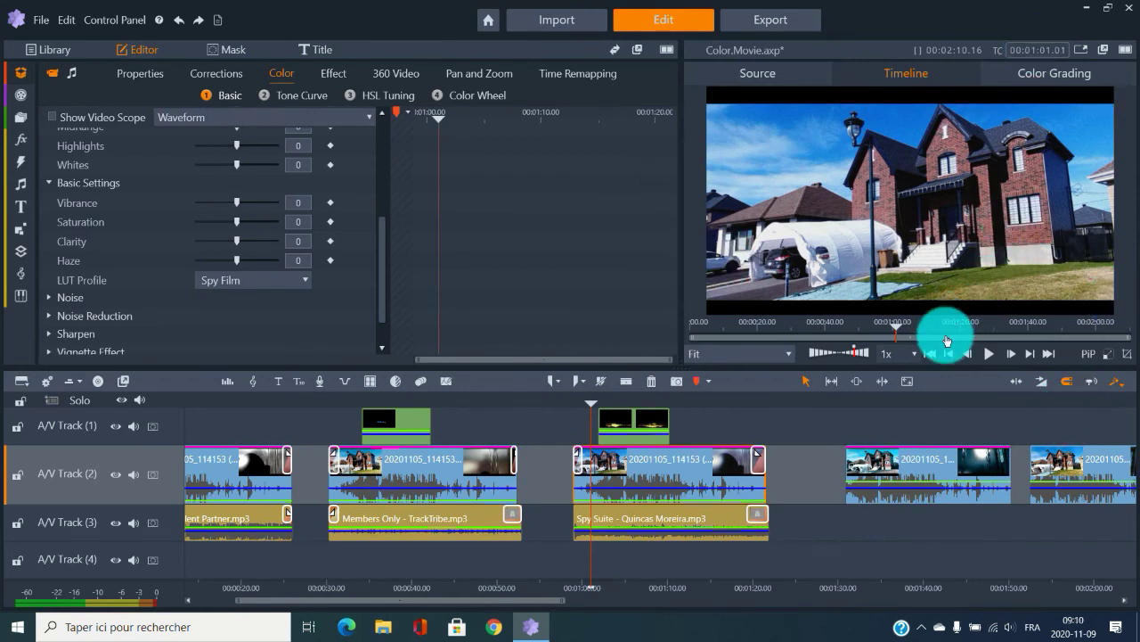
click(1040, 408)
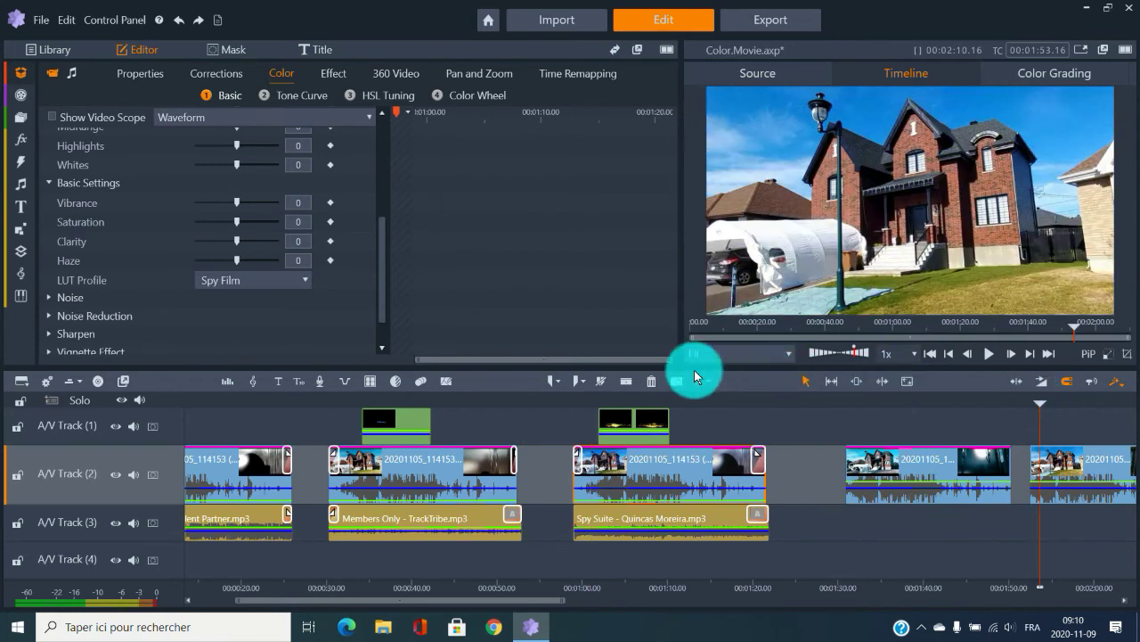
click(593, 406)
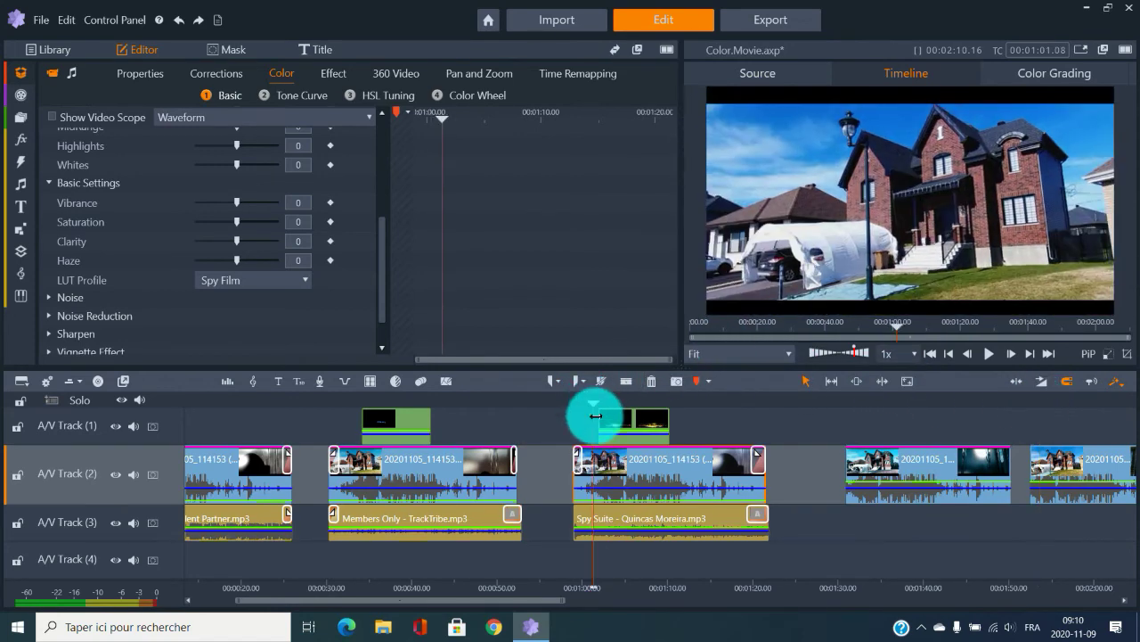
Step: View frames from the second graded sequence and the first black-and-white sequence, ending at 00:00:05.10
click(349, 400)
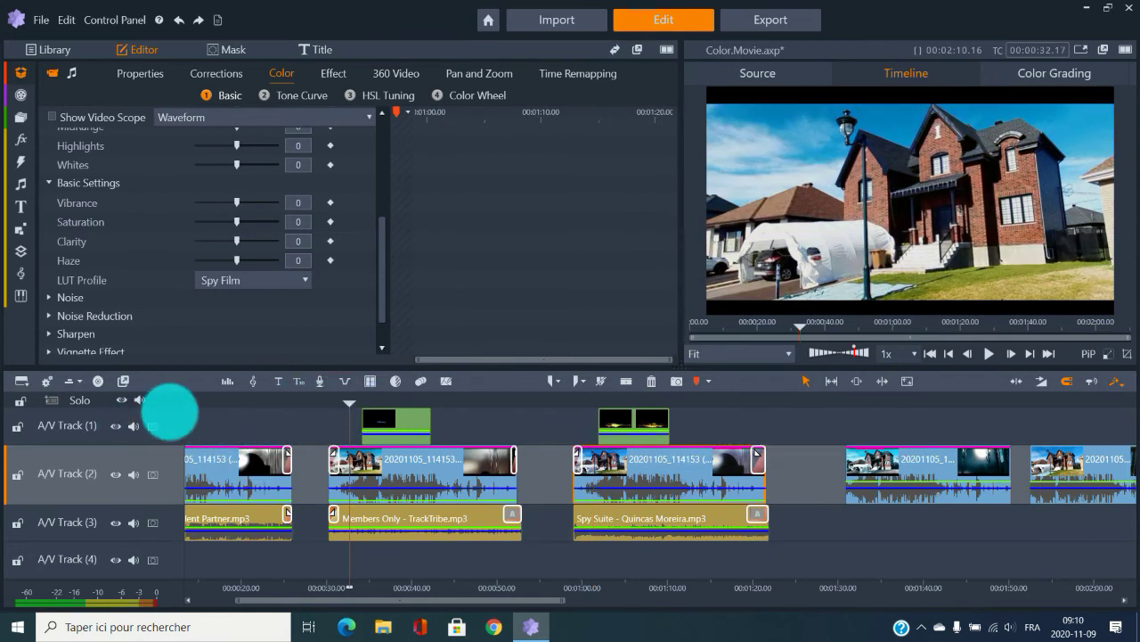
click(195, 402)
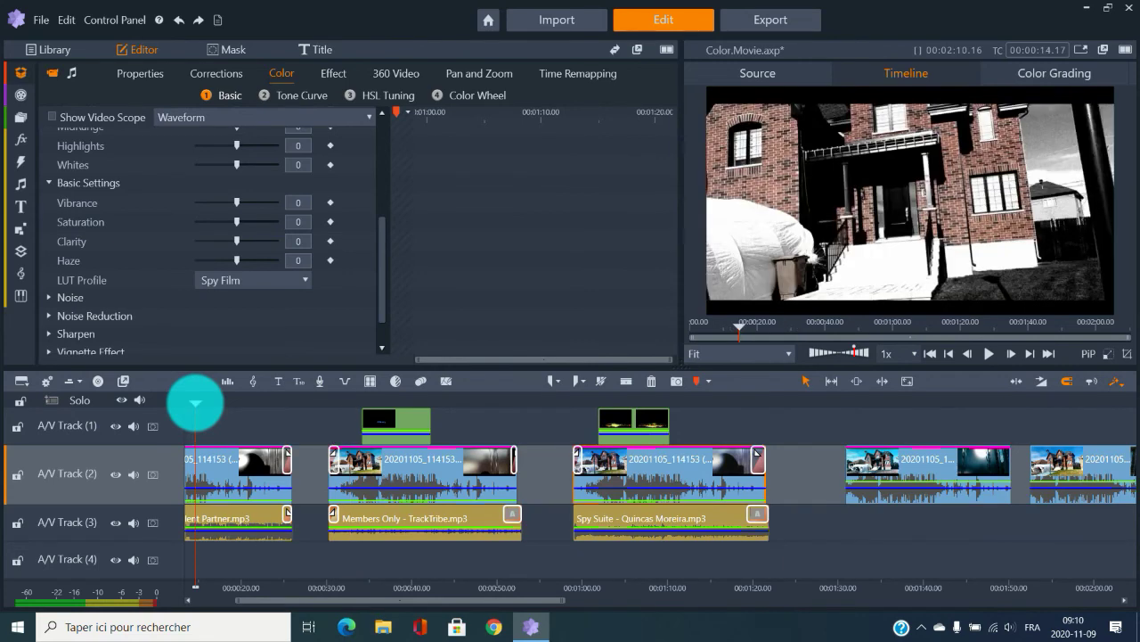
drag(373, 604, 322, 603)
click(231, 401)
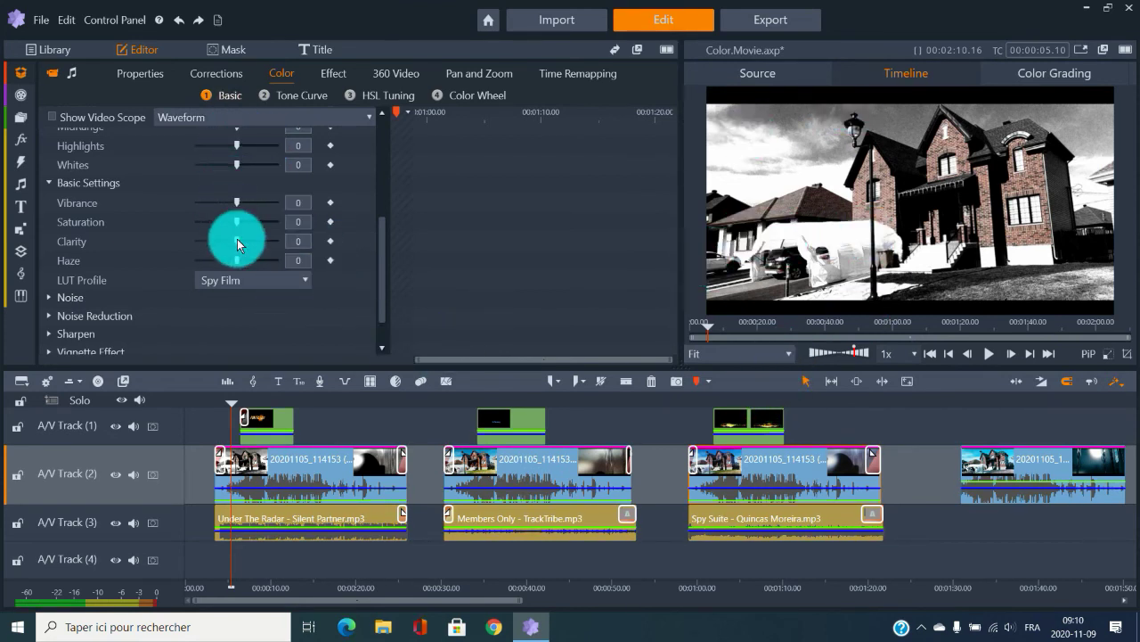
Step: Review the Tone and Basic Settings color controls and browse the full list of available LUT profiles
scroll(374, 239, up, 3)
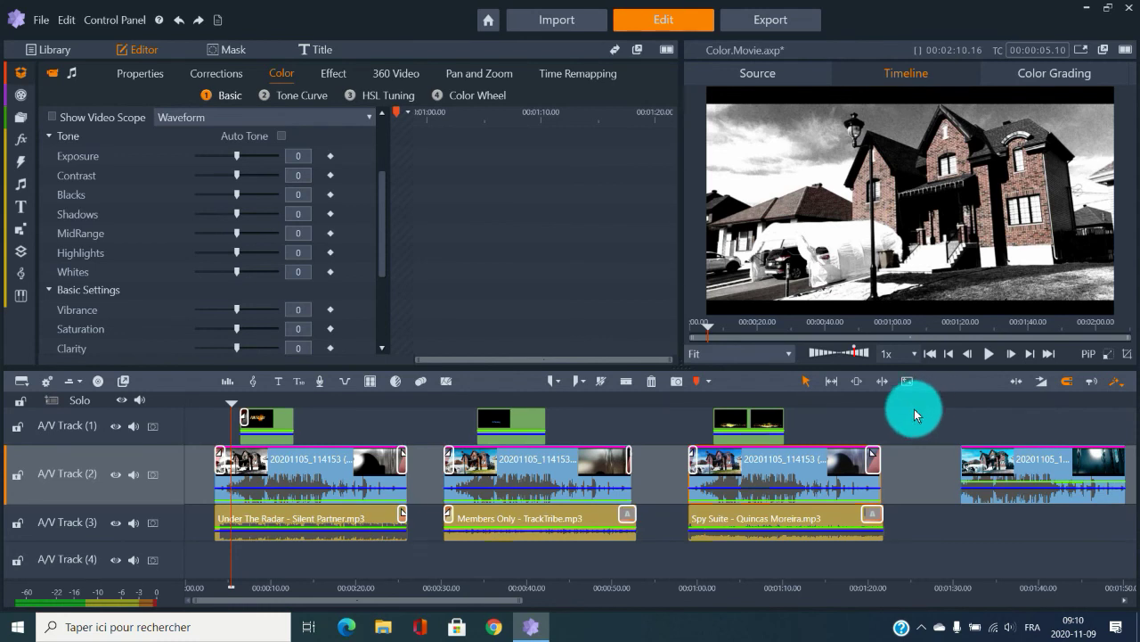
scroll(379, 236, down, 1)
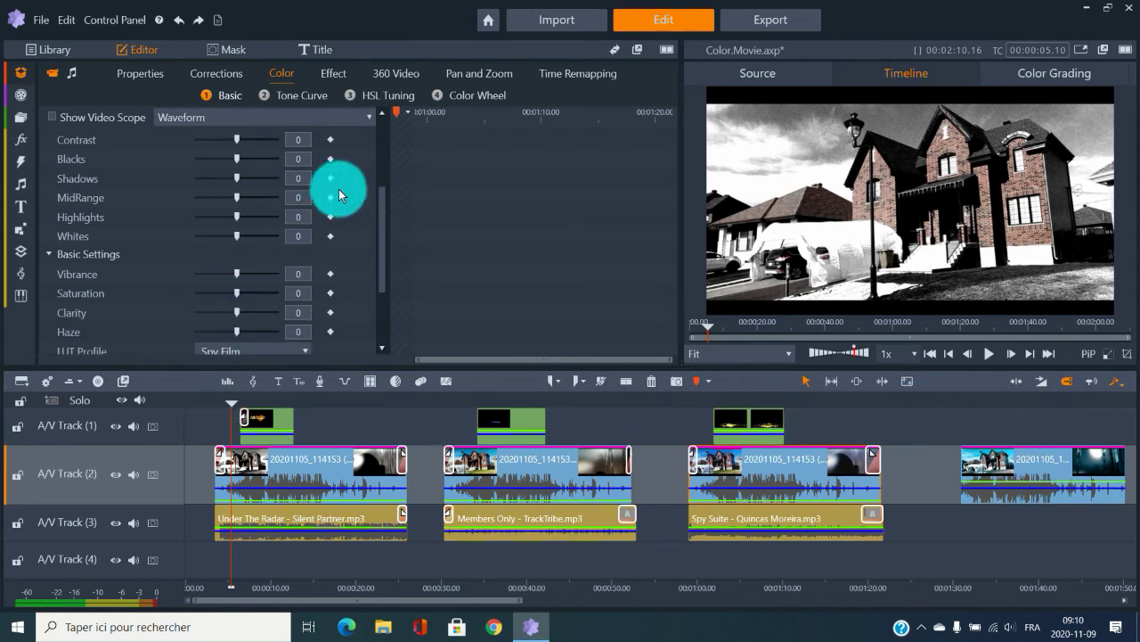
scroll(321, 200, down, 2)
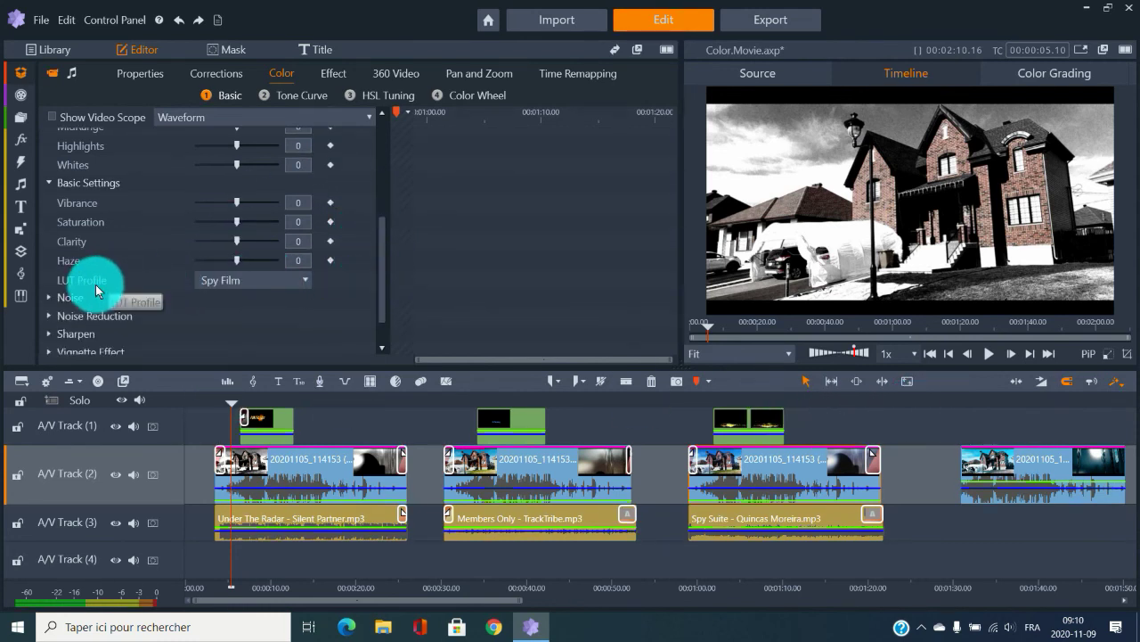
click(302, 283)
scroll(273, 422, up, 1)
scroll(273, 422, up, 2)
scroll(273, 409, down, 3)
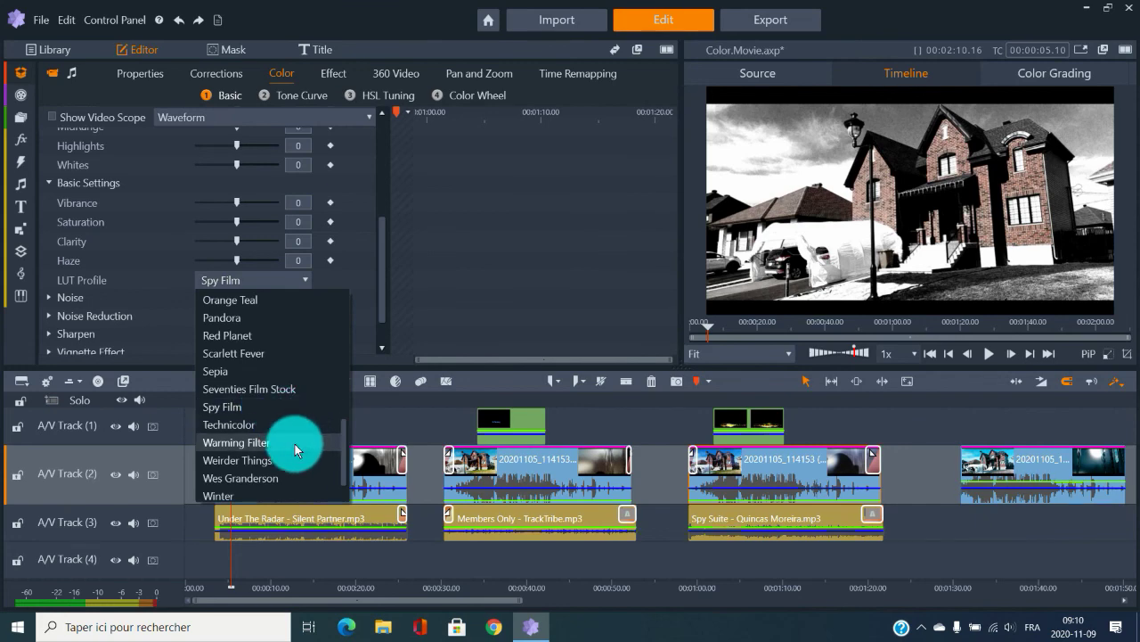
scroll(296, 450, down, 1)
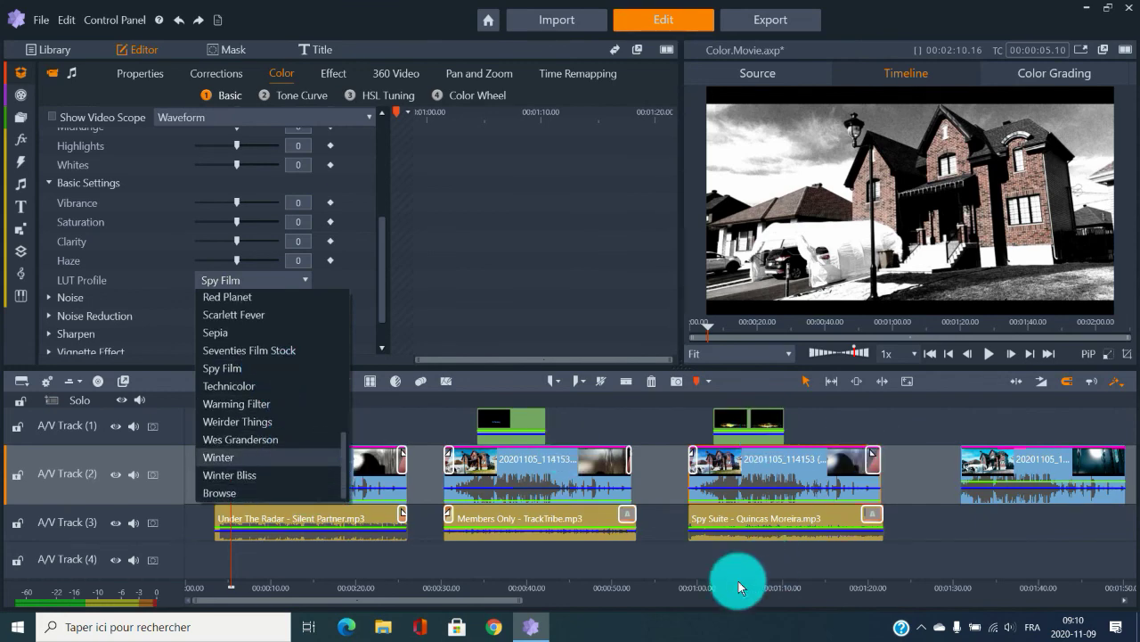
Step: Leave the LUT profile unchanged and move the playhead to 00:01:27.20, in the gap before the last two clips
click(502, 592)
drag(496, 602, 682, 495)
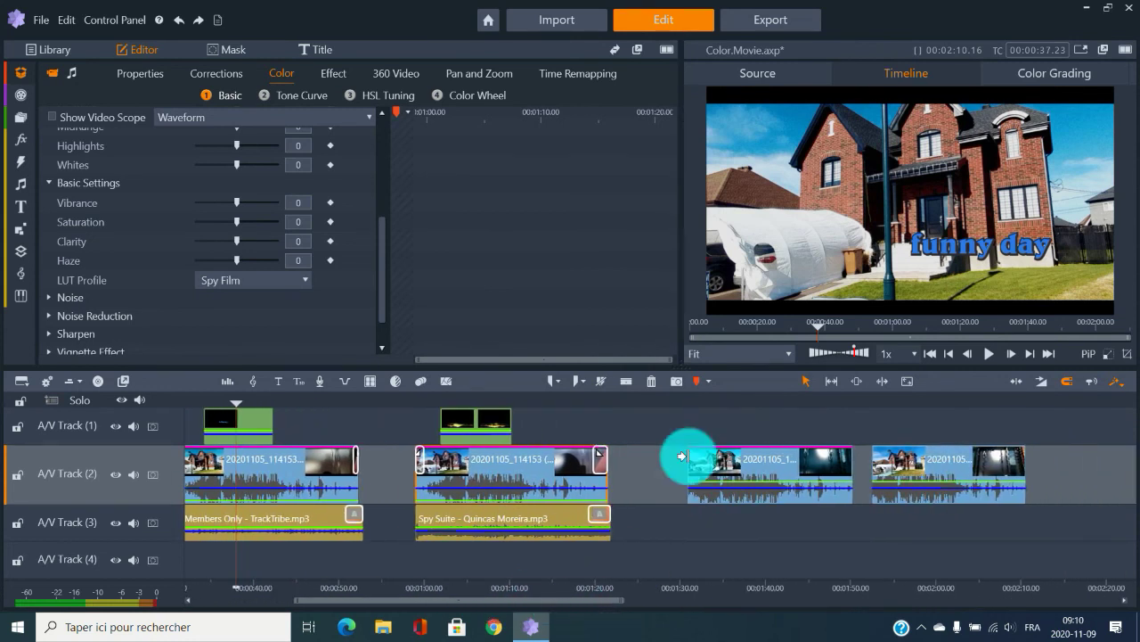
click(661, 405)
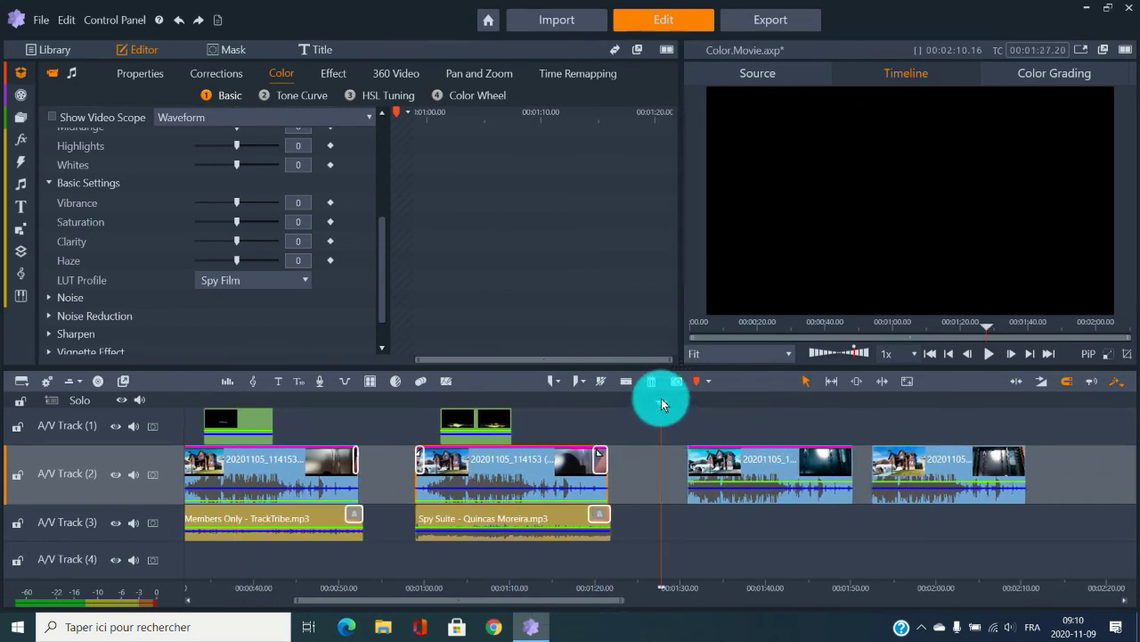